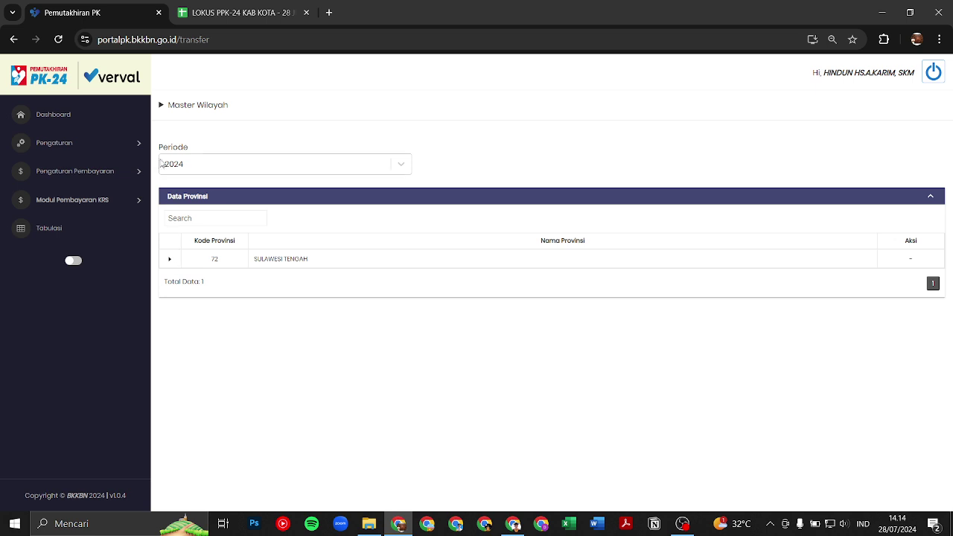
Expand Sulawesi Tengah, Banggai and Bualemo in the Master Wilayah data to list the kelurahan of kecamatan Bualemo.
left_click(117, 149)
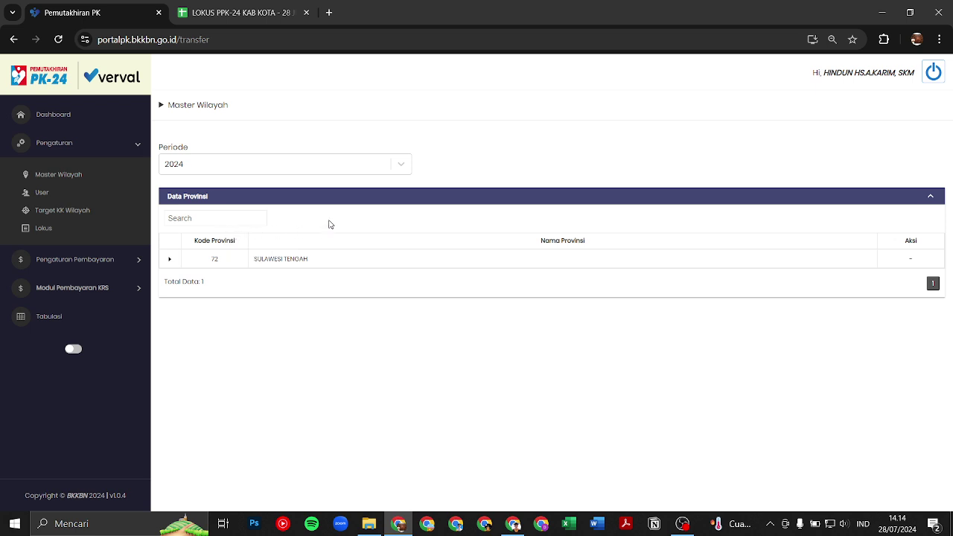
left_click(170, 262)
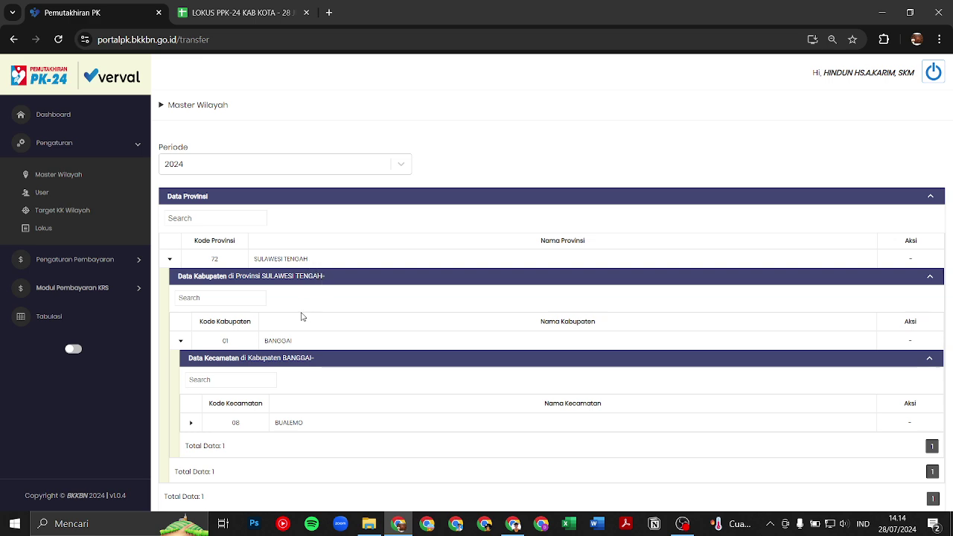
left_click(180, 341)
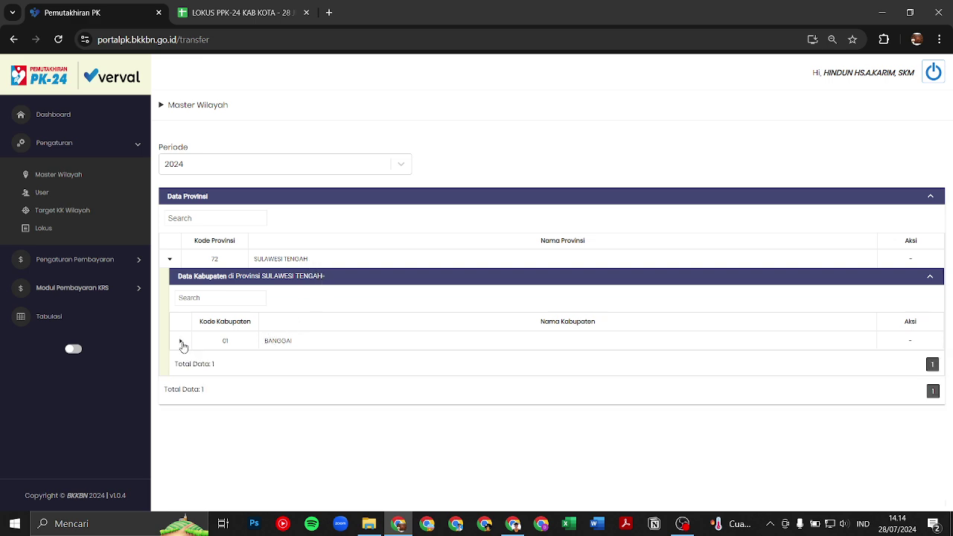
left_click(180, 341)
left_click(191, 423)
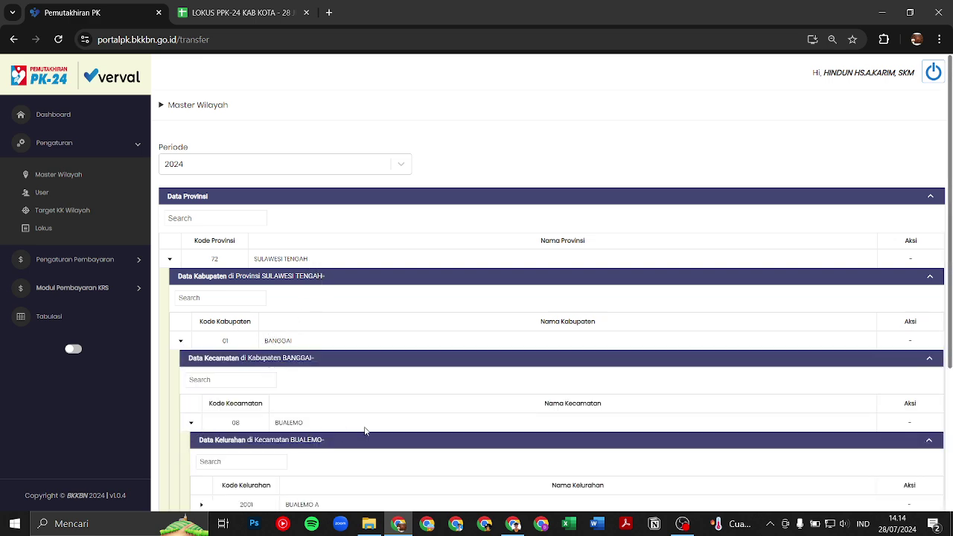
scroll(400, 434, "down", 3)
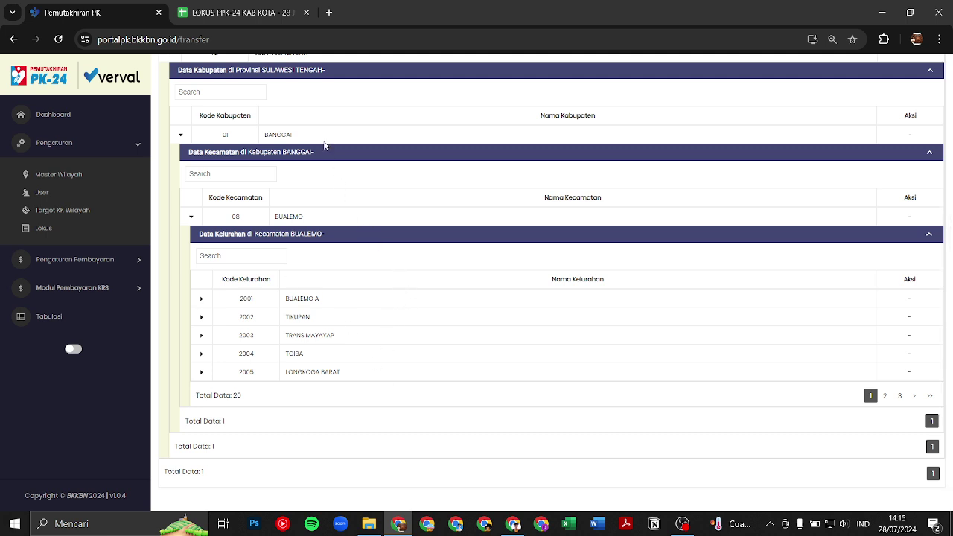
Check the Bualemo A row in the LOKUS PPK-24 spreadsheet, and expand kelurahan Bualemo A in the Pemutakhiran PK portal.
left_click(265, 22)
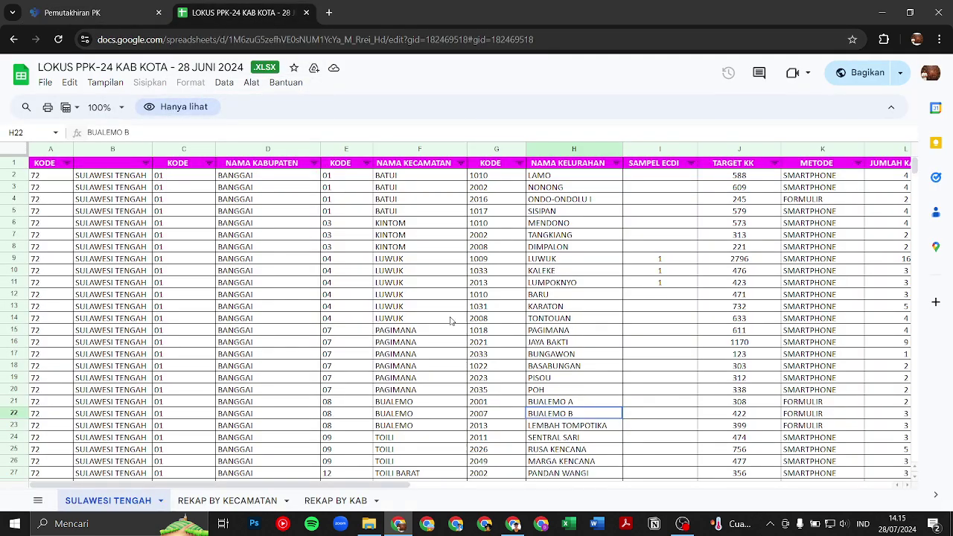
scroll(445, 405, "down", 2)
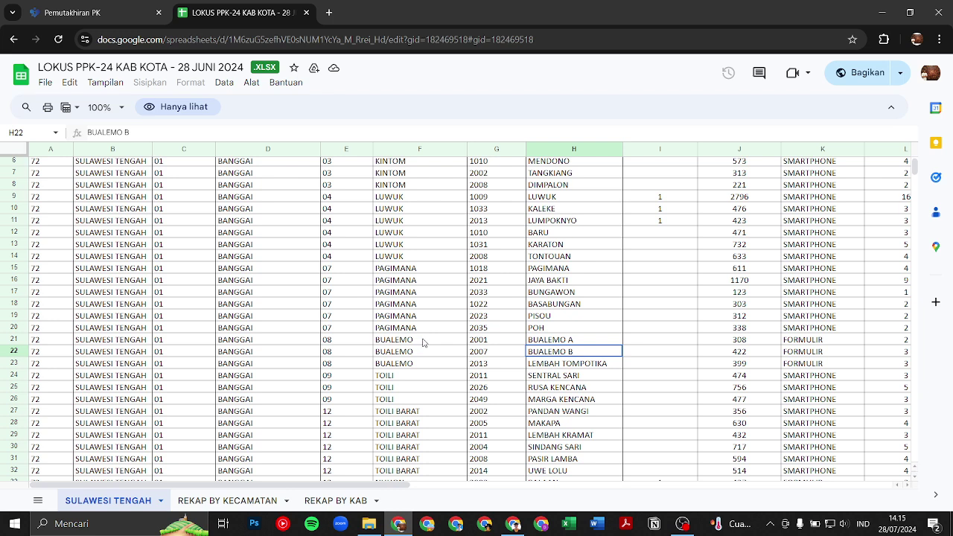
left_click(536, 343)
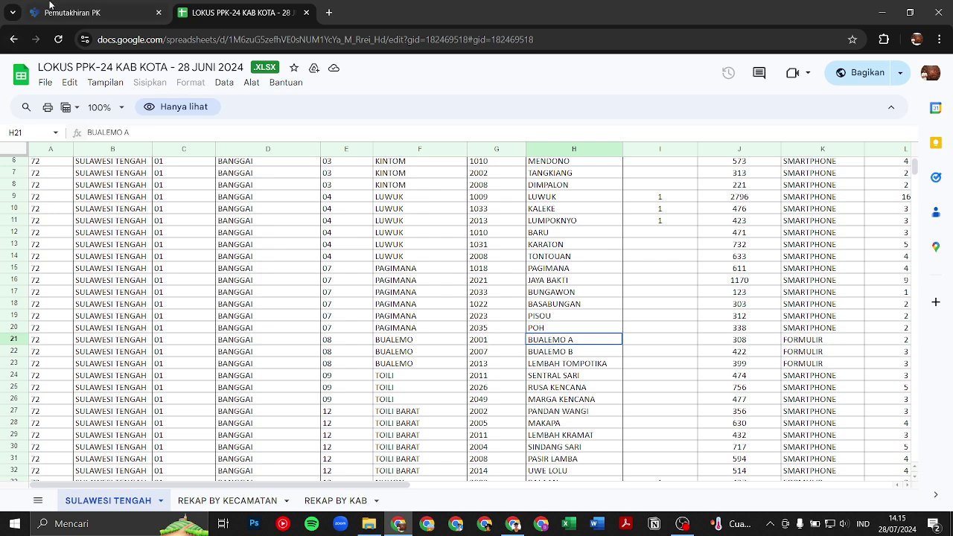
left_click(97, 16)
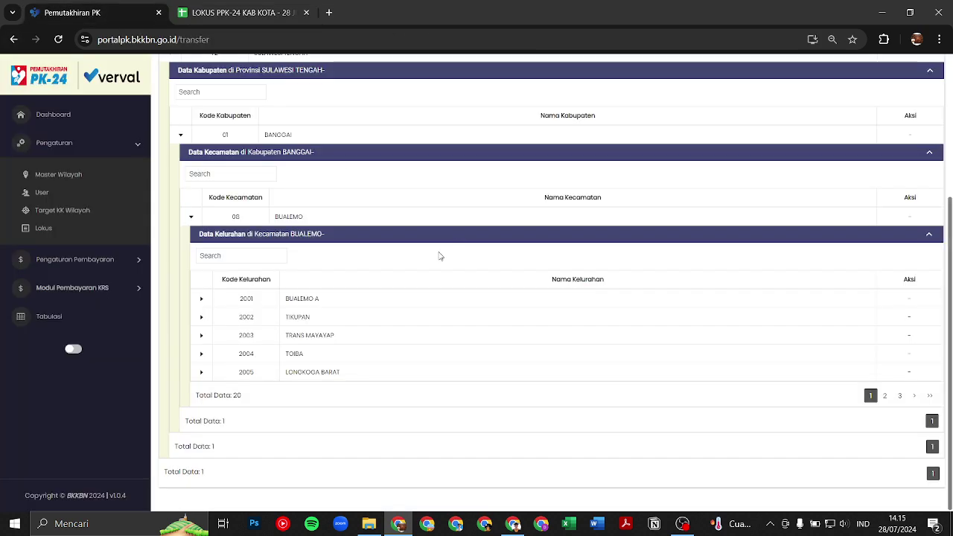
left_click(202, 302)
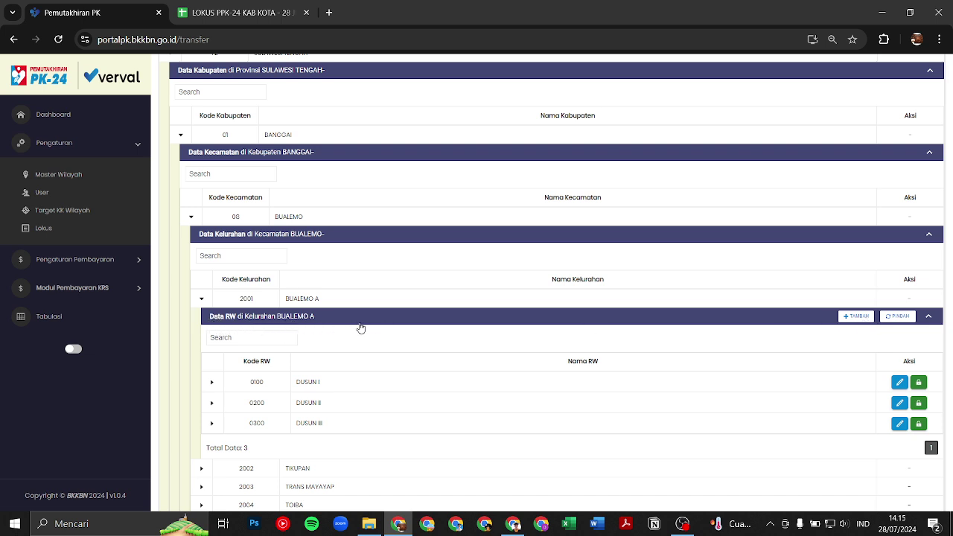
Start adding an RW with code 0400 to kelurahan Bualemo A, and cancel the form without saving.
left_click(856, 321)
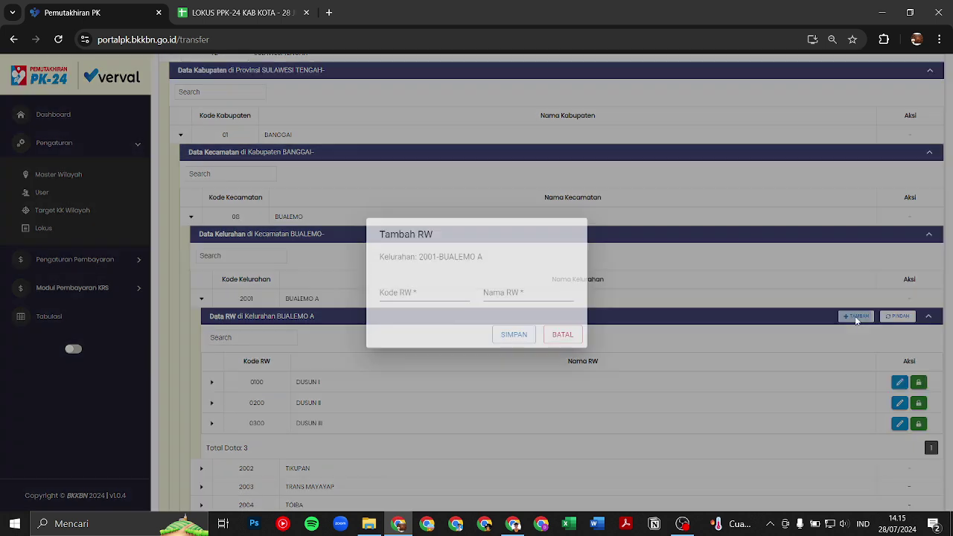
left_click(396, 293)
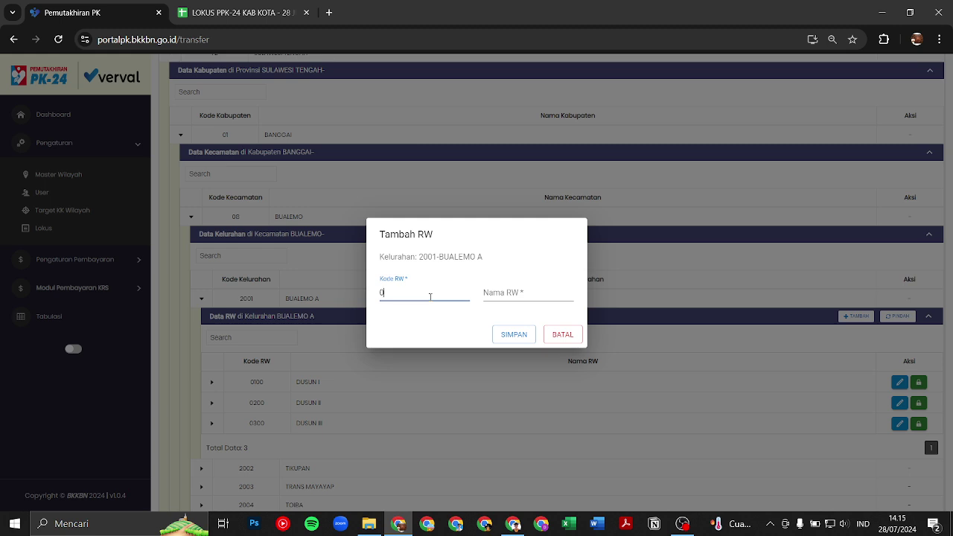
type("00")
left_click(508, 296)
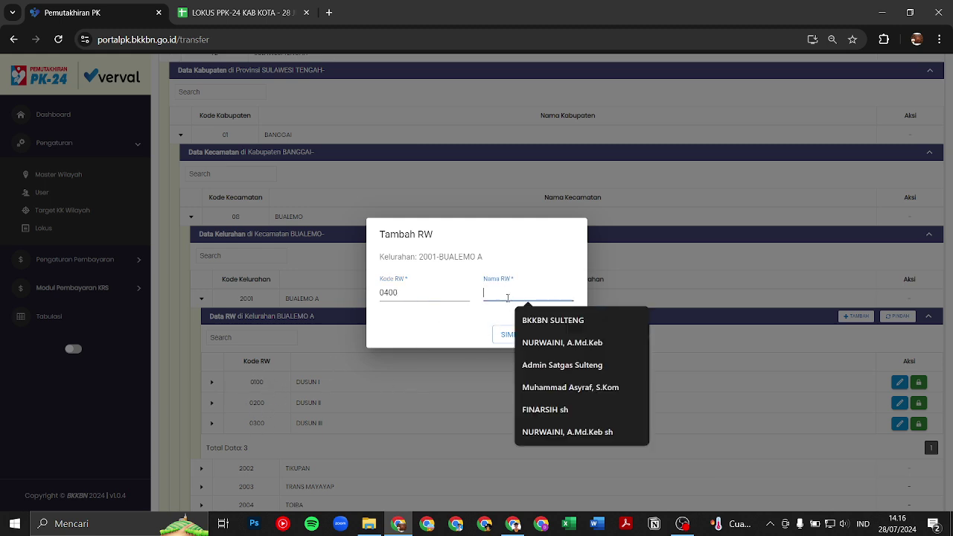
left_click(440, 326)
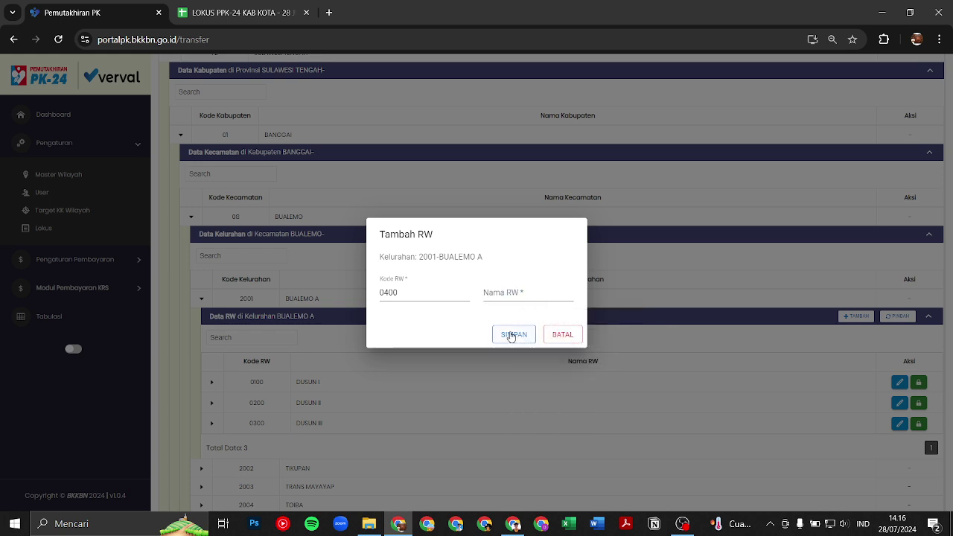
left_click(564, 336)
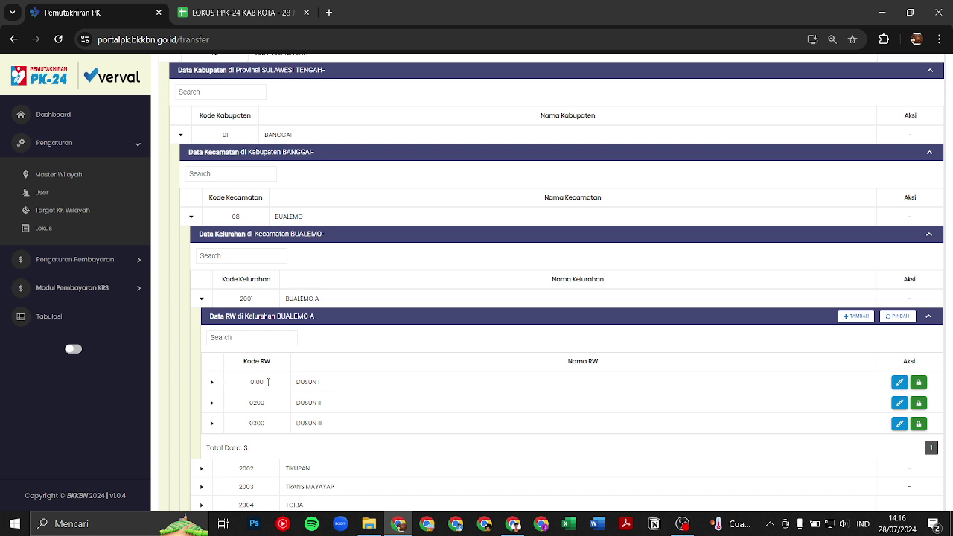
Expand Dusun I under kelurahan Bualemo A to list its RTs.
left_click(213, 385)
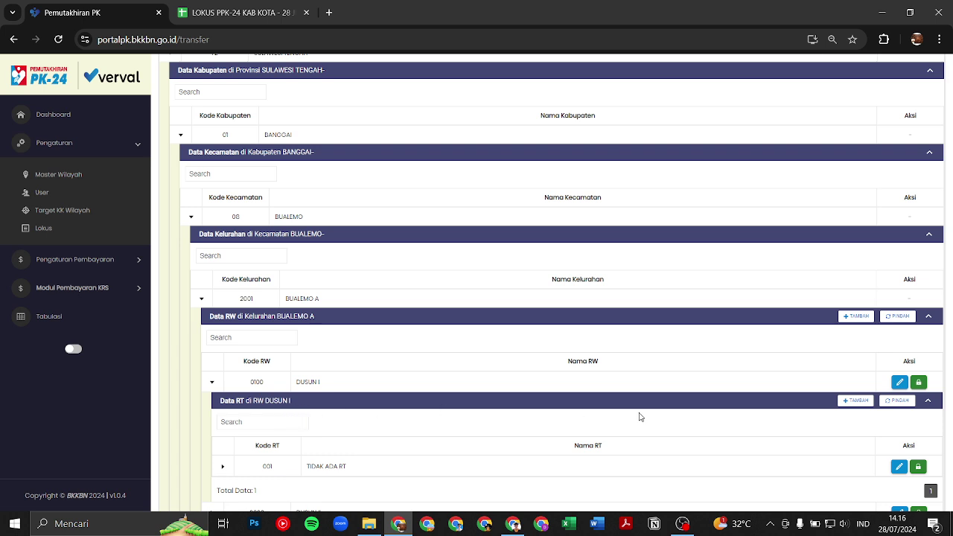
Fill in a new RT for Dusun I with code 002 and name 002, and cancel the form without saving.
left_click(856, 401)
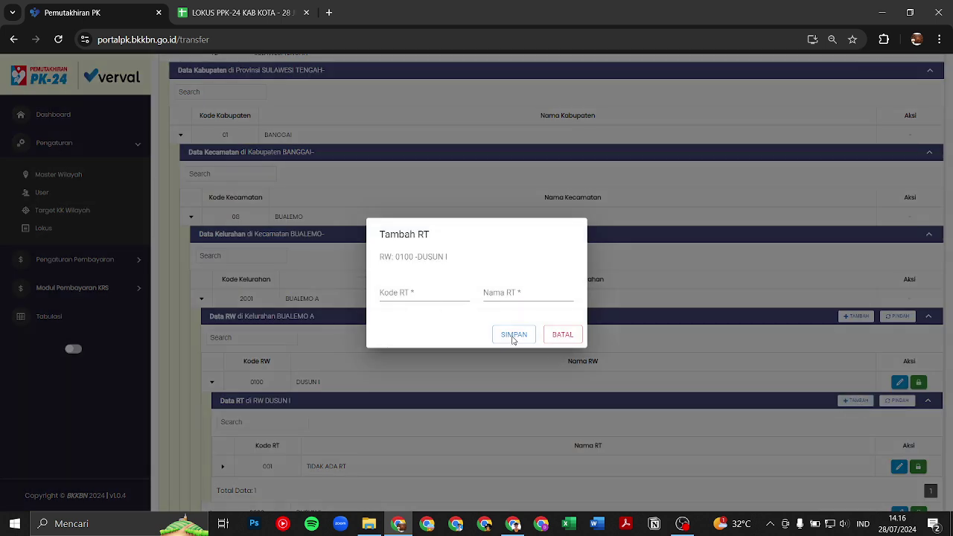
left_click(437, 294)
left_click(486, 296)
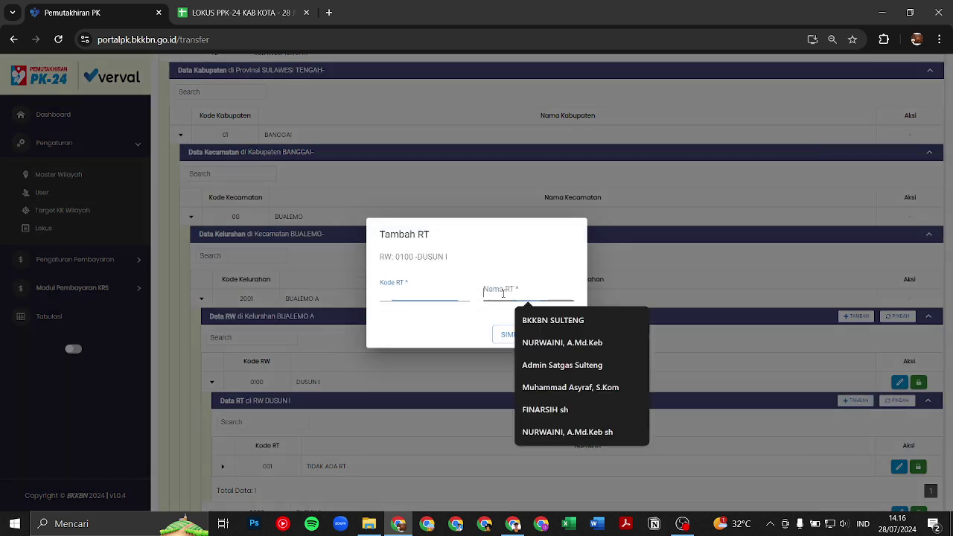
left_click(421, 295)
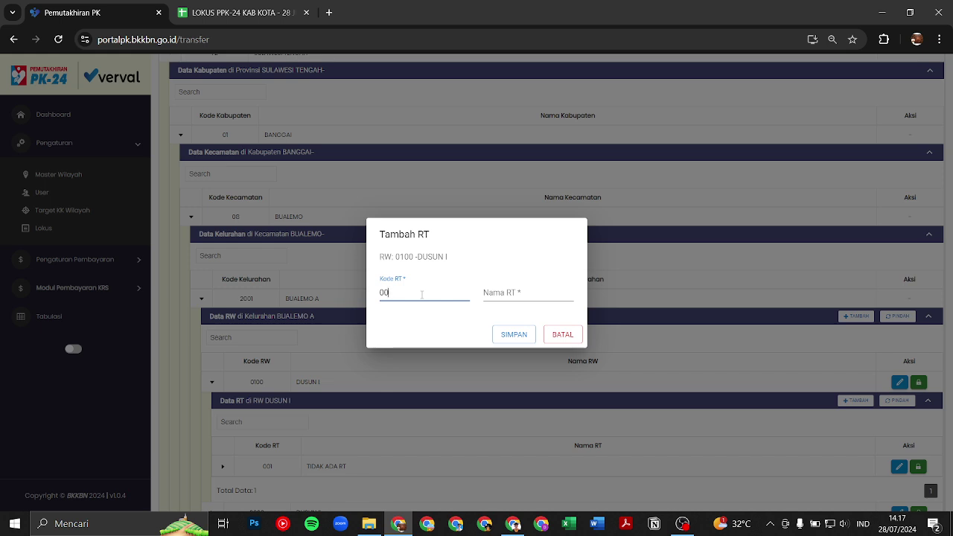
type("002")
left_click(533, 299)
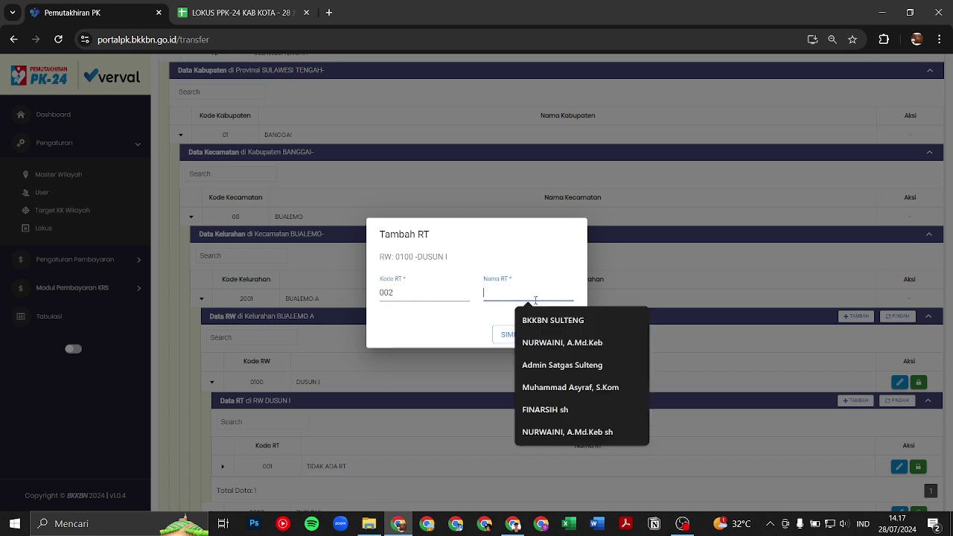
type("002")
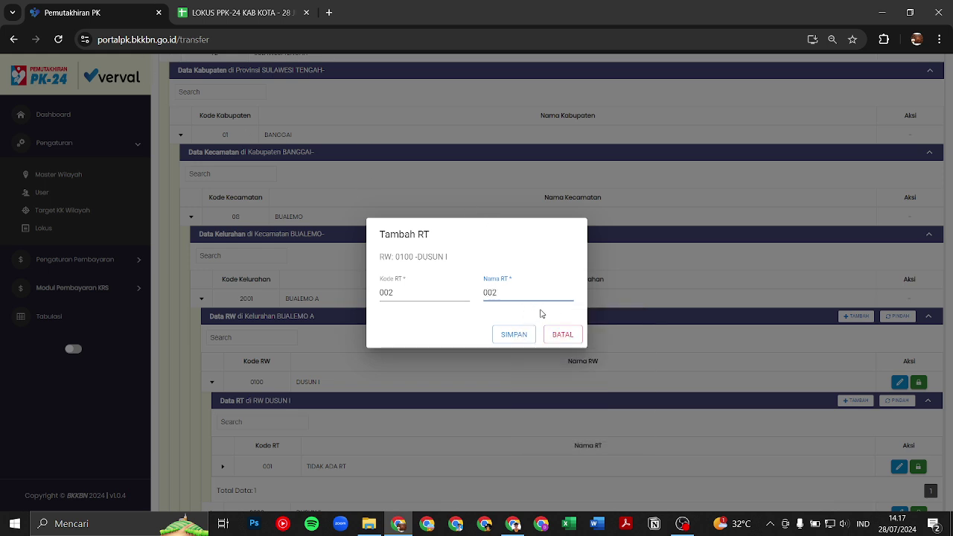
left_click(563, 334)
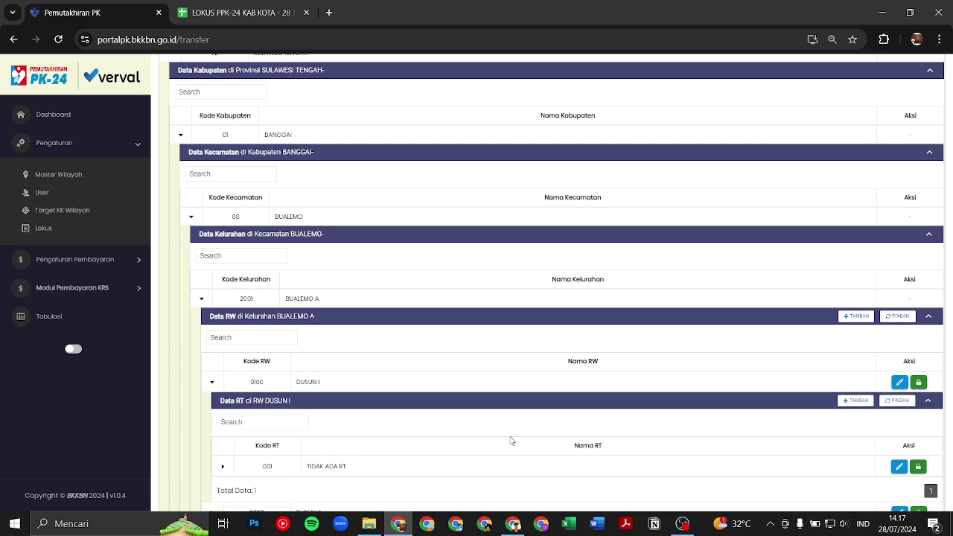
Expand RT 001 (TIDAK ADA RT) under Dusun I to display its family heads (KK).
scroll(487, 445, "down", 1)
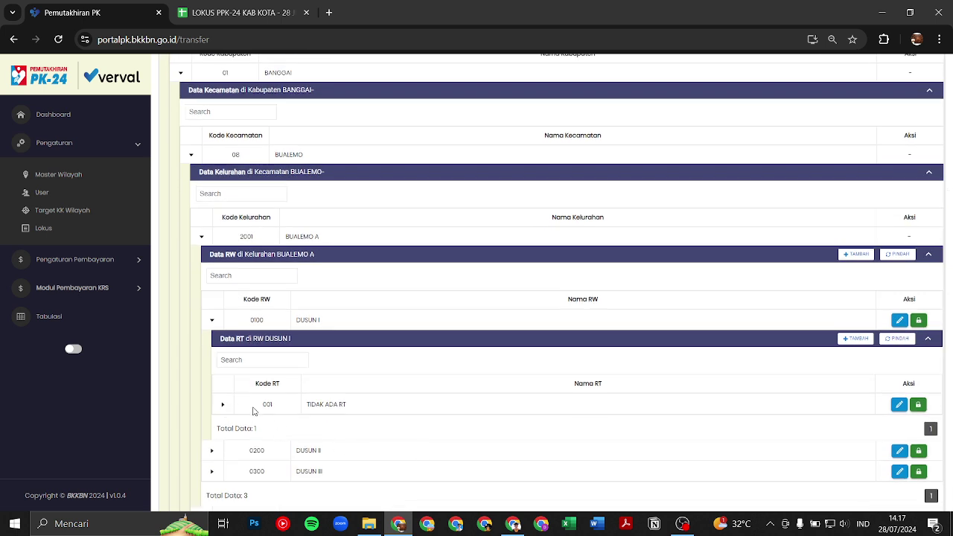
left_click(224, 407)
scroll(402, 456, "down", 2)
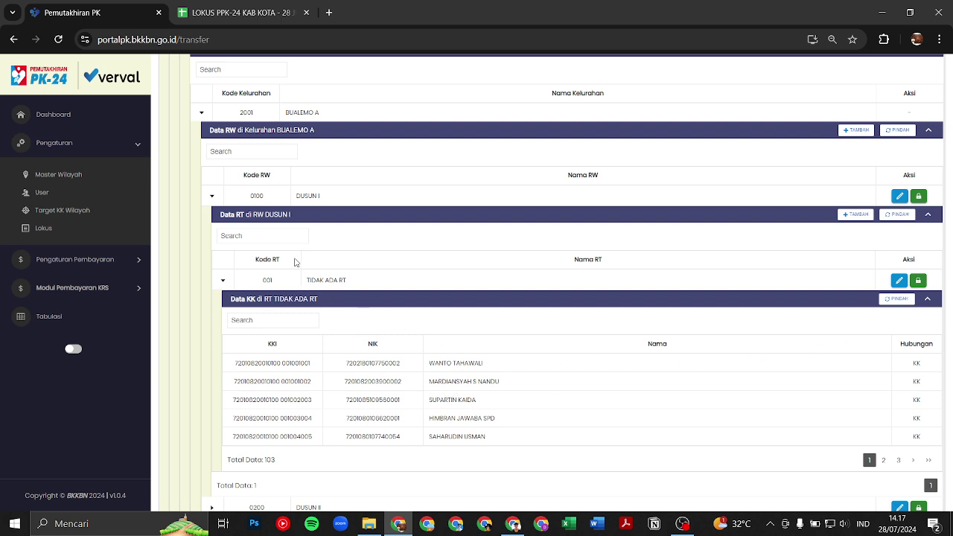
scroll(290, 498, "down", 1)
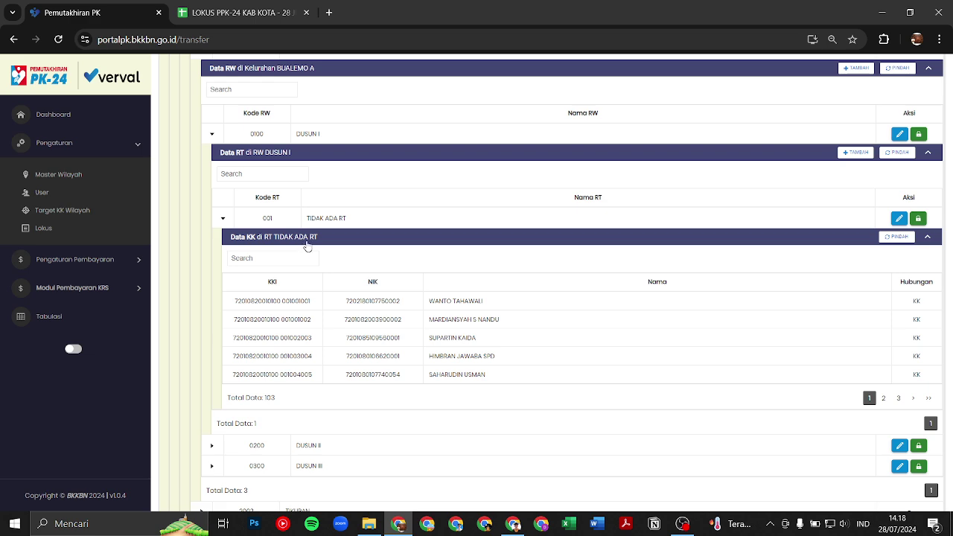
Start a KK transfer from RT 001 and load the destination kelurahan 2001 - BUALEMO A, RW 0200 - DUSUN II, RT 001 - TIDAK ADA RT.
left_click(892, 241)
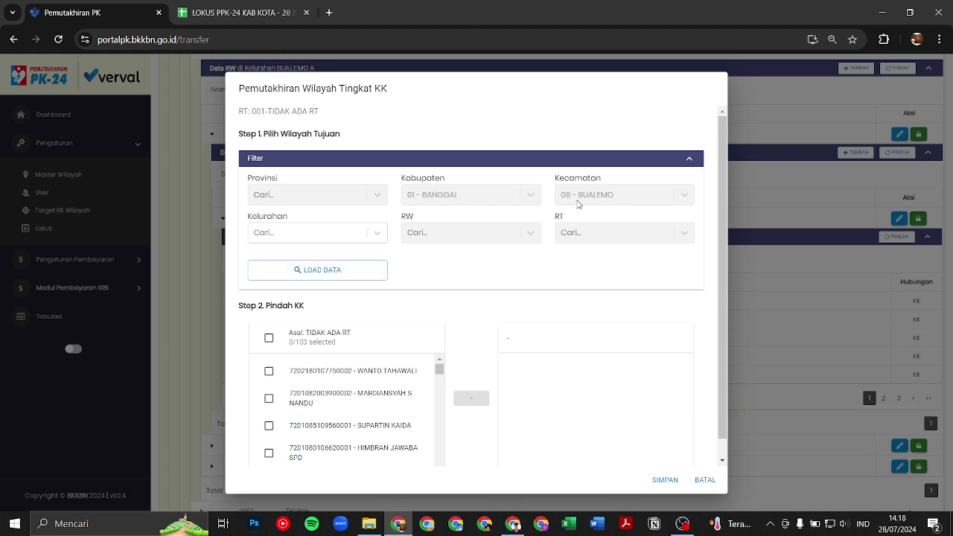
left_click(330, 237)
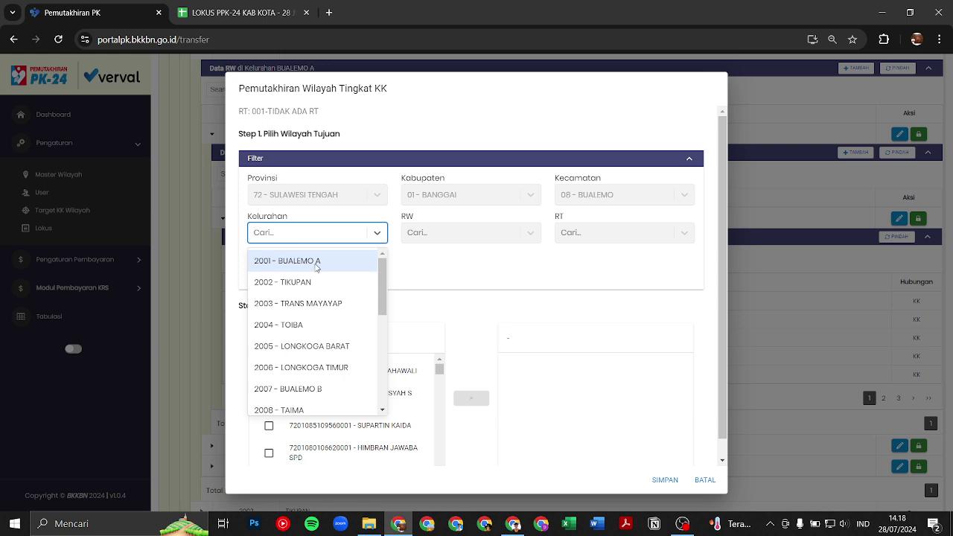
left_click(316, 262)
left_click(477, 237)
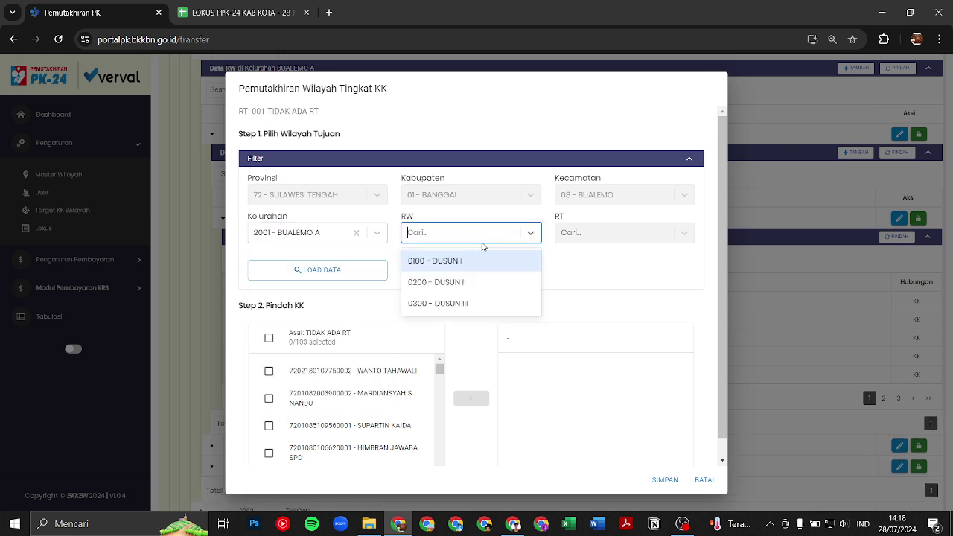
left_click(456, 283)
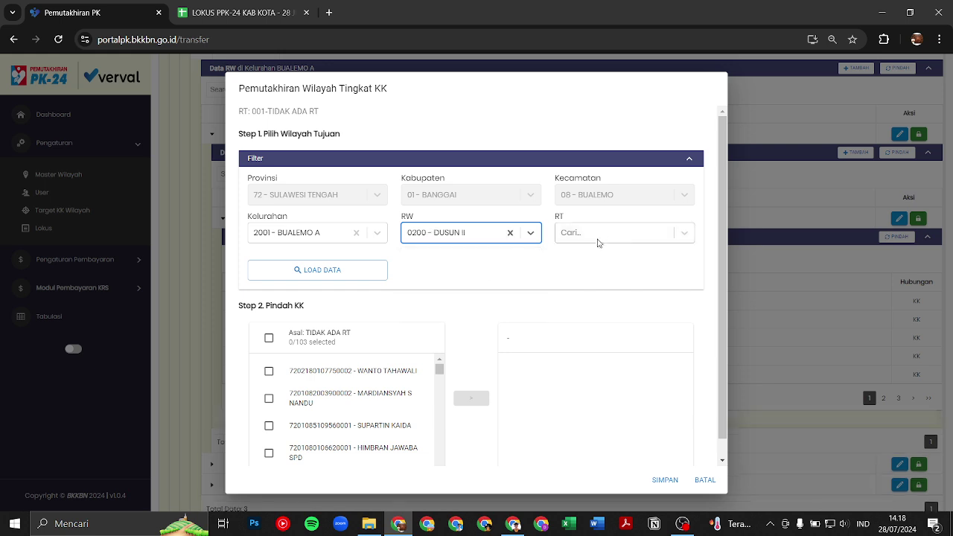
left_click(603, 239)
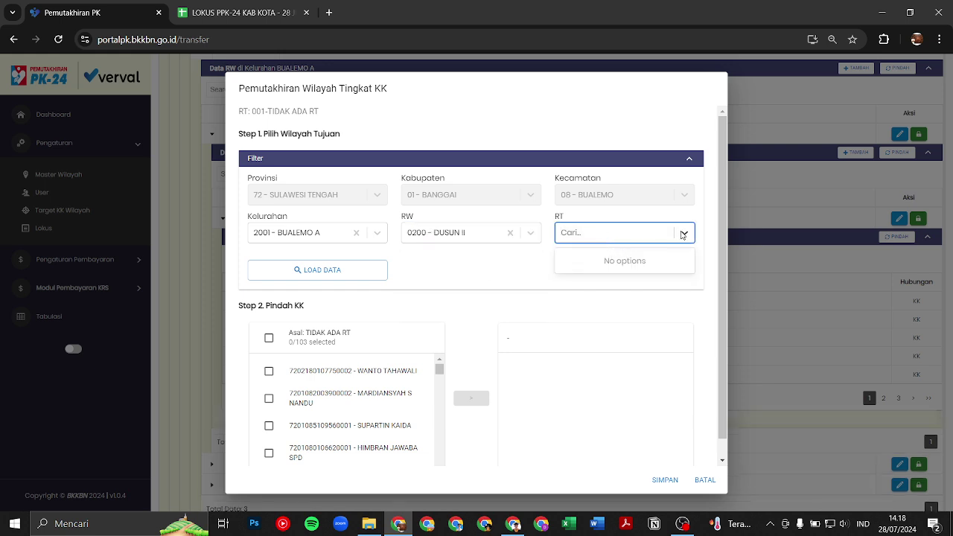
left_click(624, 261)
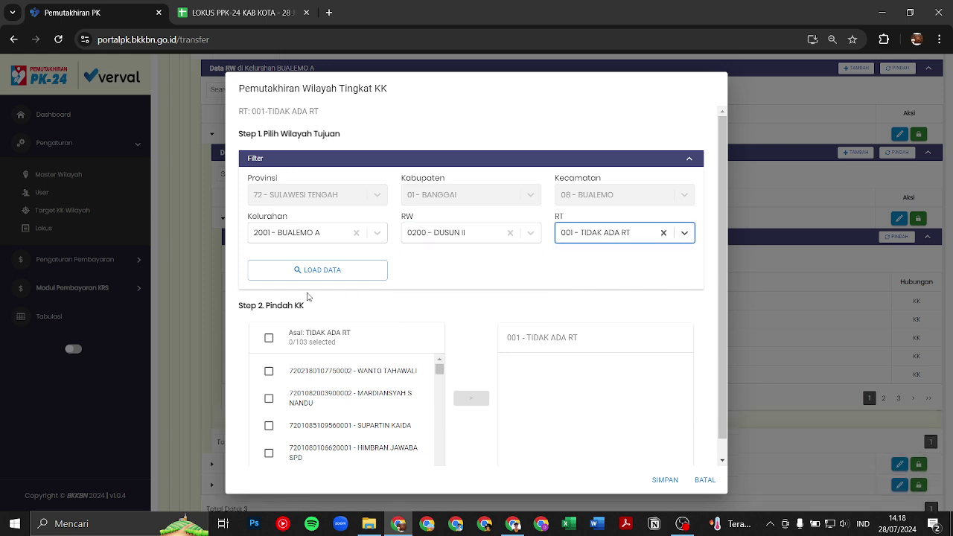
left_click(342, 273)
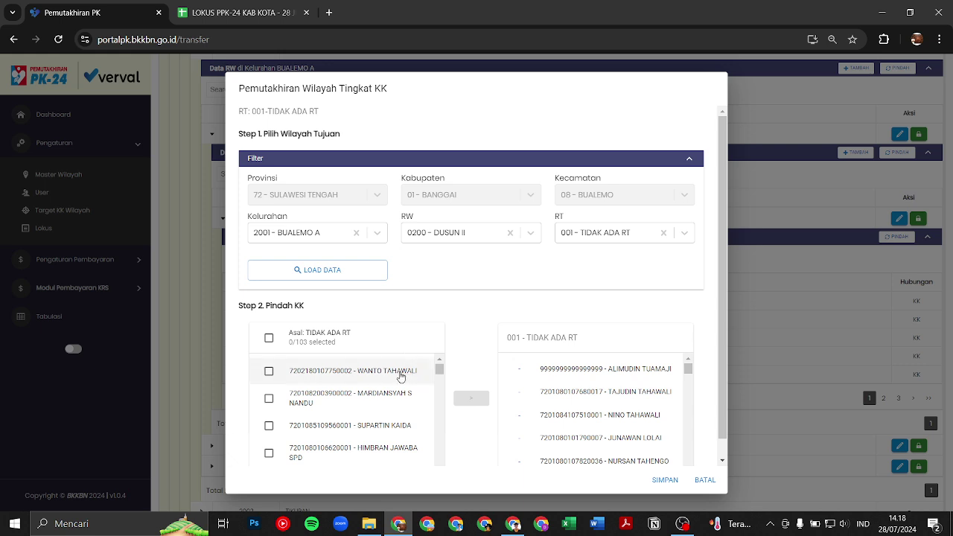
Mark the first two family heads in the origin RT's list for transfer, leaving the third unselected.
scroll(349, 392, "down", 1)
scroll(349, 389, "up", 1)
left_click(325, 395)
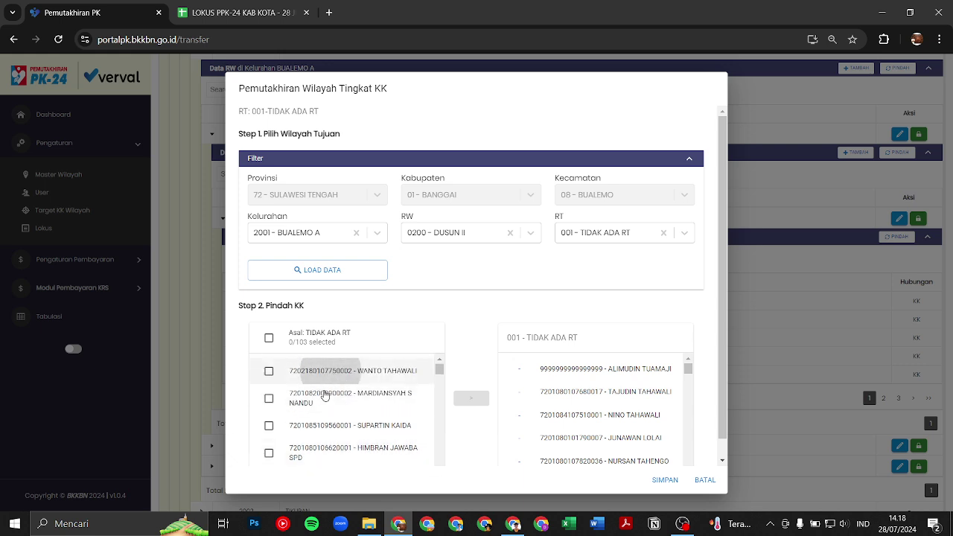
left_click(325, 395)
left_click(320, 426)
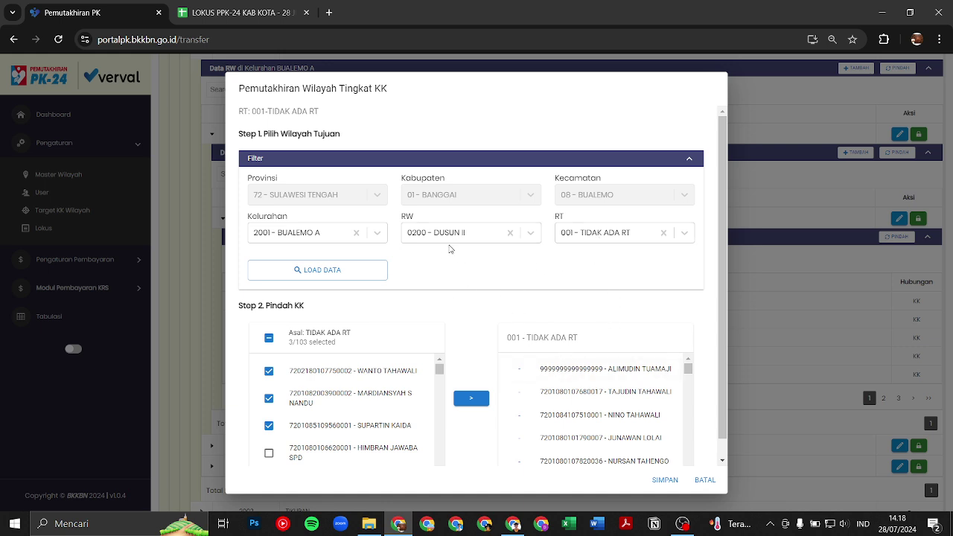
left_click(306, 371)
left_click(311, 425)
left_click(323, 372)
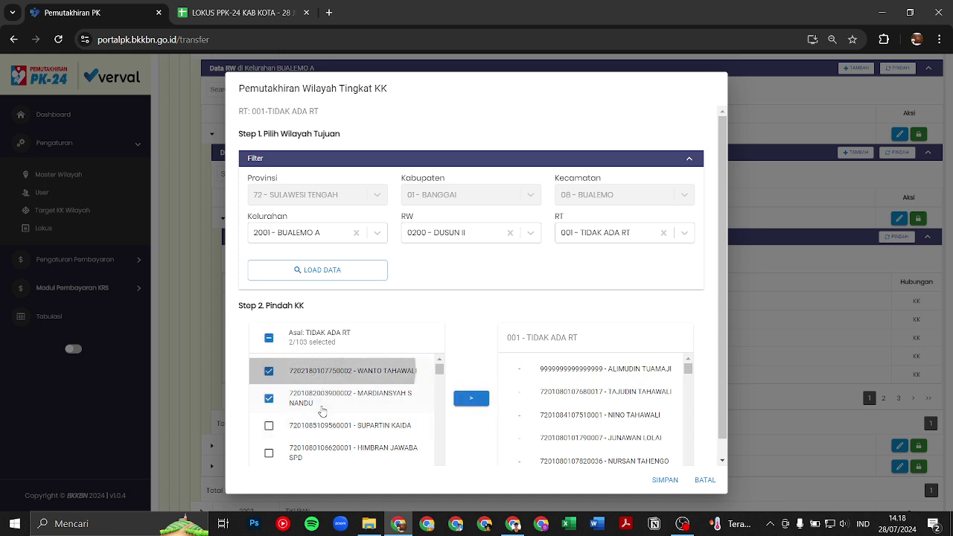
Add the third family head to the transfer selection and move all three into the destination RT's list.
left_click(320, 425)
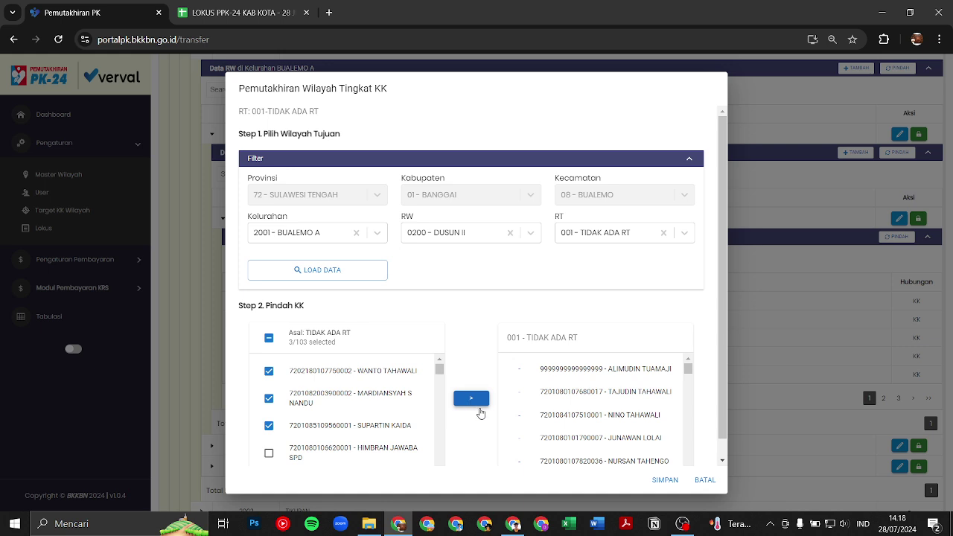
left_click(471, 400)
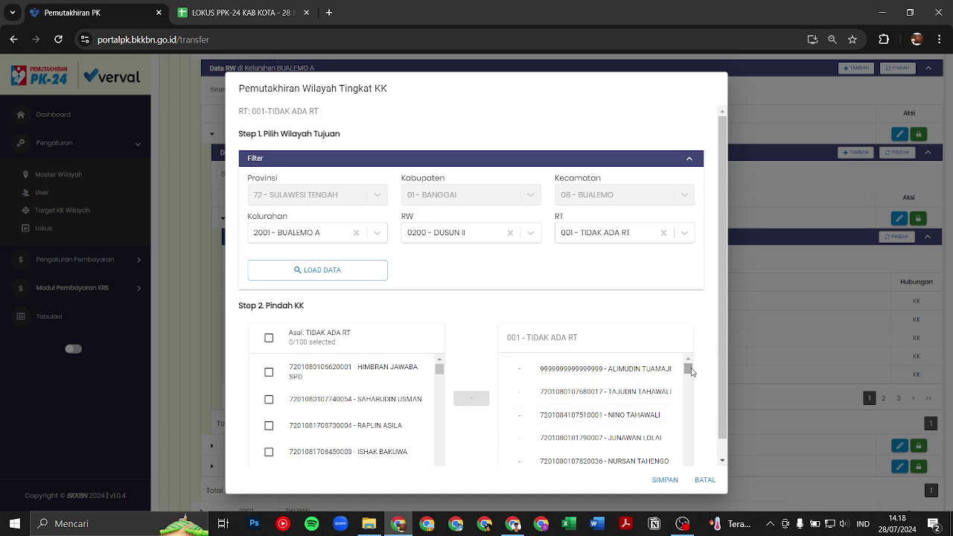
left_click_drag(687, 370, 697, 468)
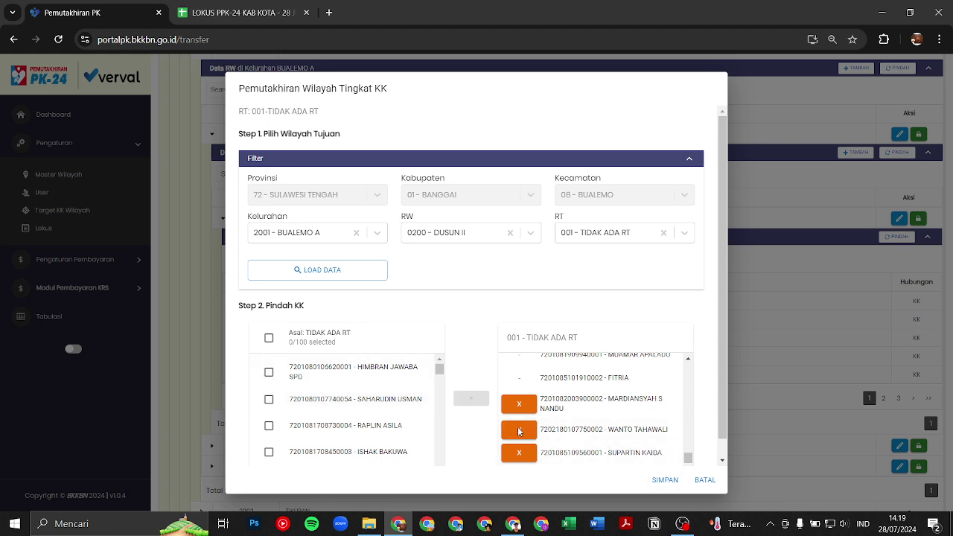
Submit the KK transfer, decline it at the confirmation, and close the transfer form without saving.
left_click(667, 481)
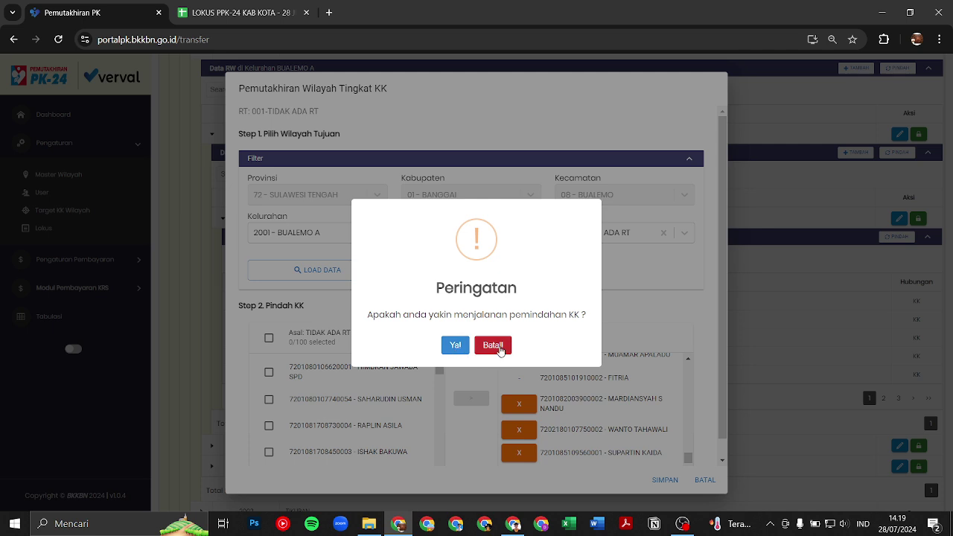
left_click(492, 344)
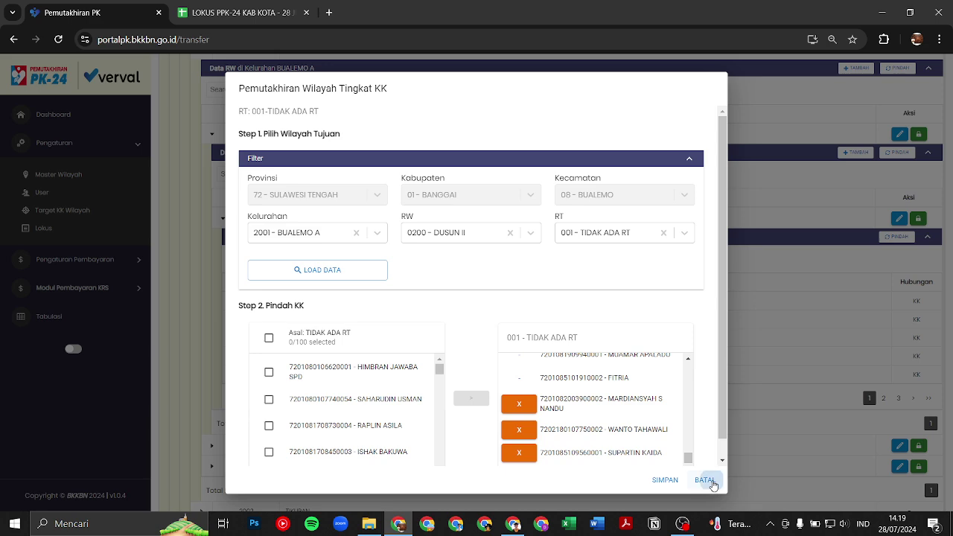
left_click(704, 480)
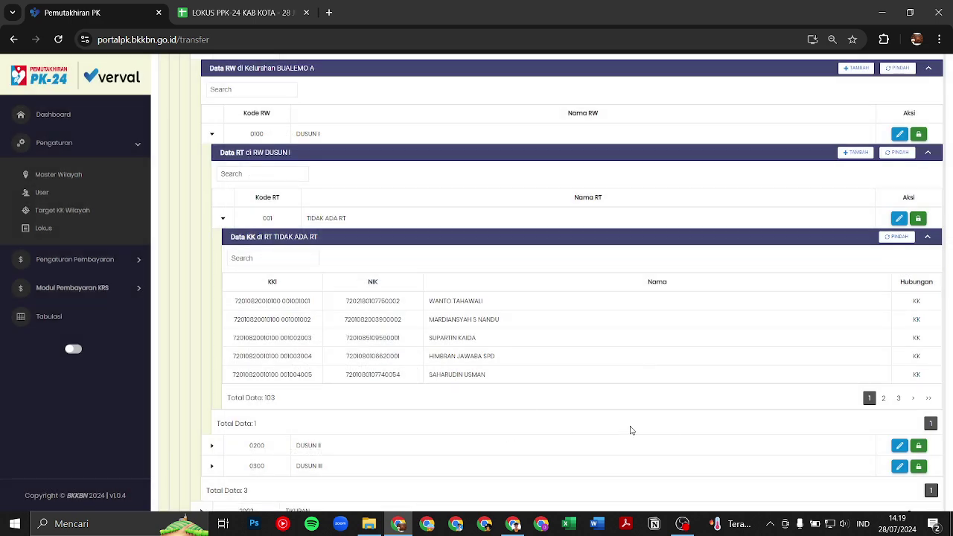
Start an RT-level transfer from Dusun I and load the destination kelurahan 2001 - BUALEMO A, RW 0200 - DUSUN II.
left_click(223, 218)
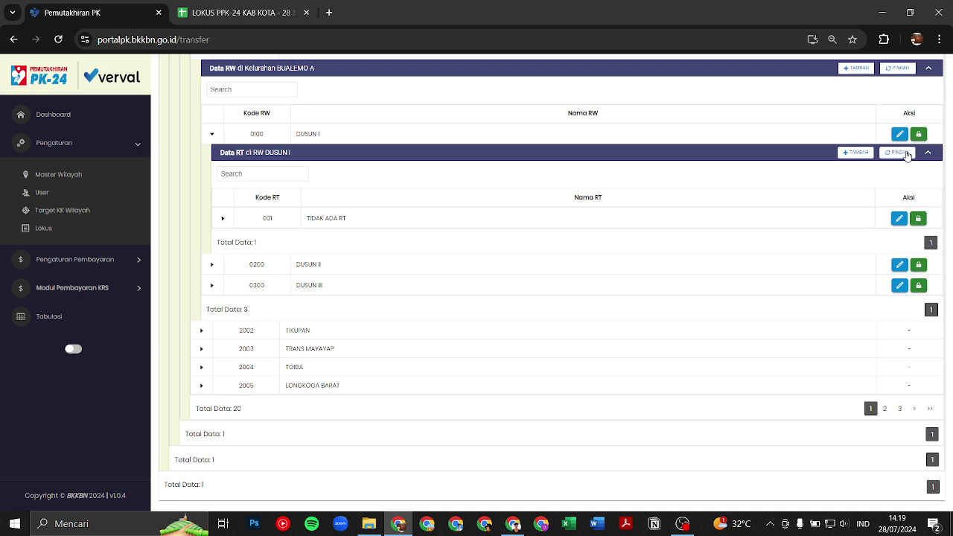
left_click(902, 153)
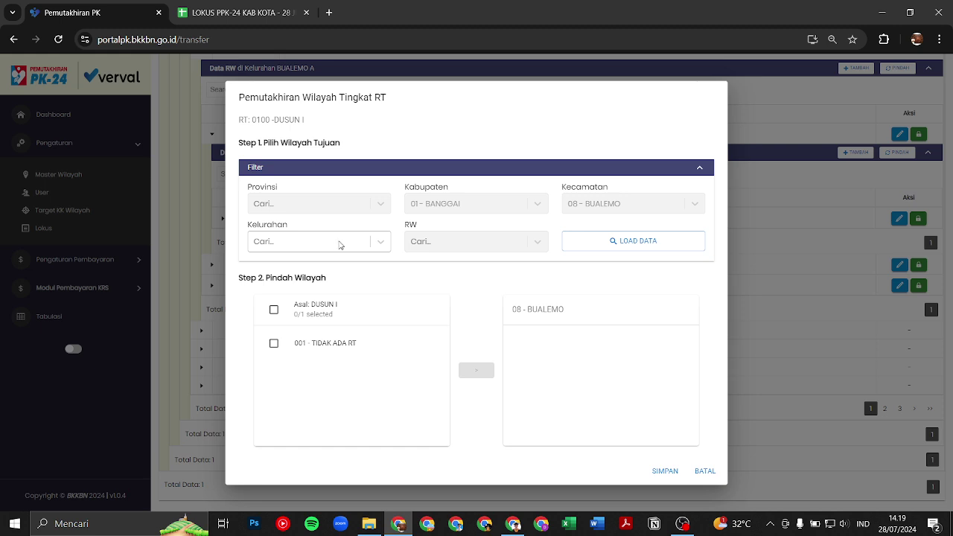
left_click(340, 242)
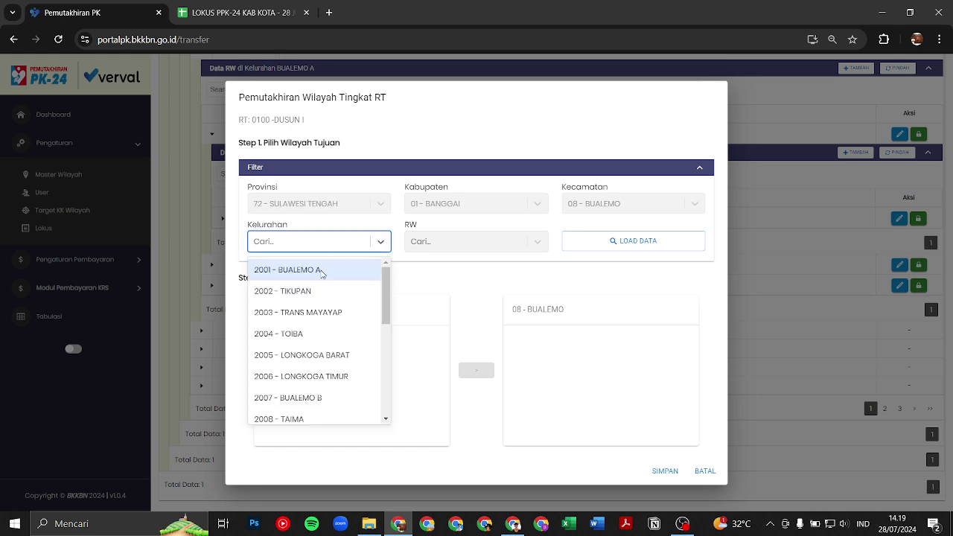
left_click(321, 271)
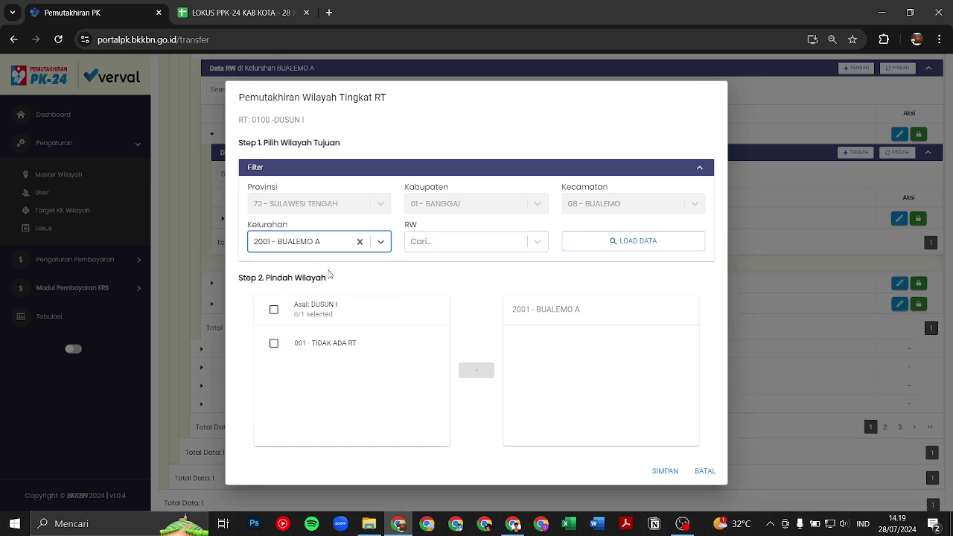
left_click(510, 246)
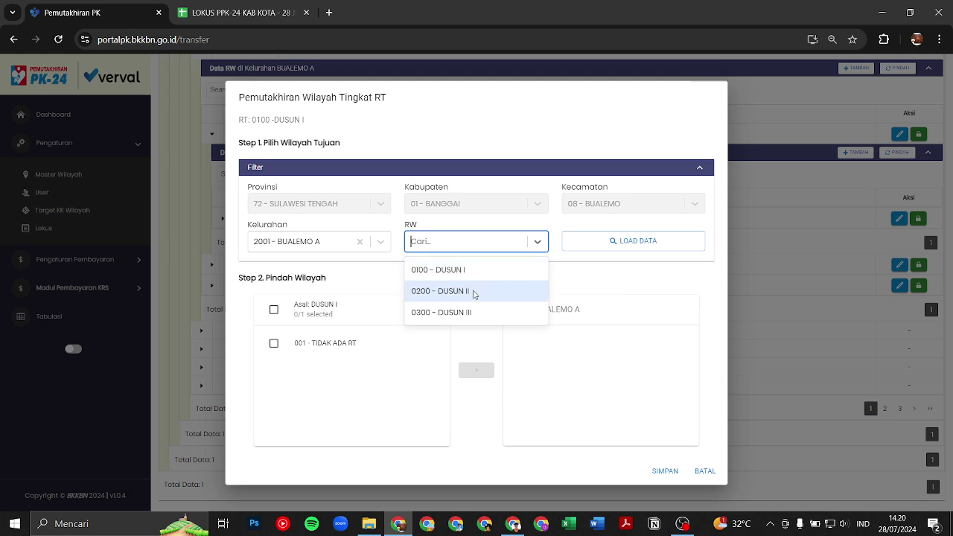
left_click(472, 293)
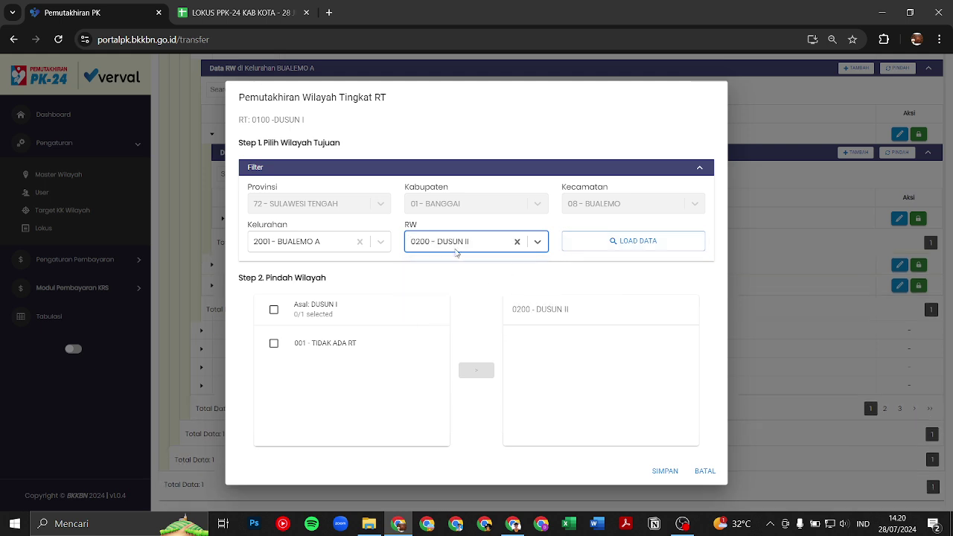
left_click(618, 244)
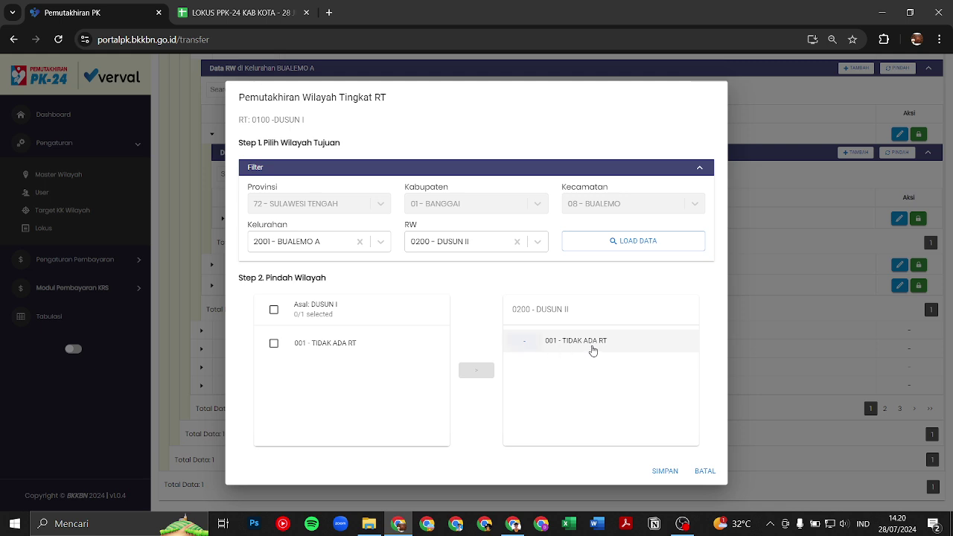
Move RT 001 - TIDAK ADA RT into DUSUN II's list, bring up the transfer summary, and cancel the transfer.
left_click(273, 343)
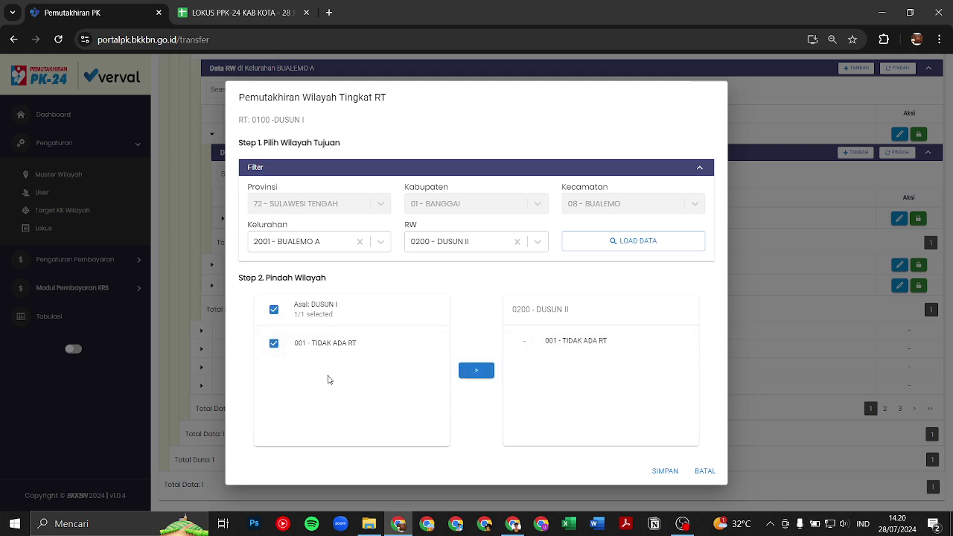
left_click(478, 370)
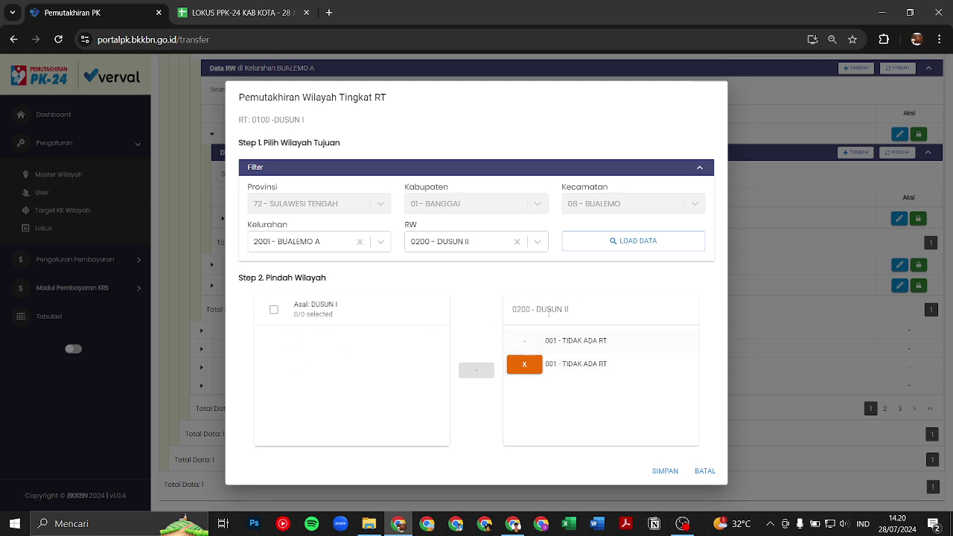
left_click(664, 471)
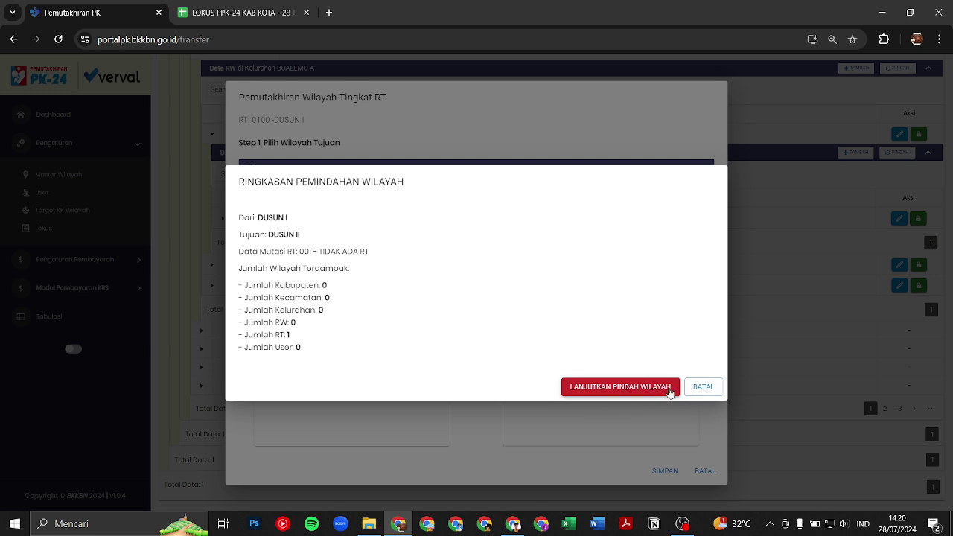
left_click(713, 387)
left_click(700, 471)
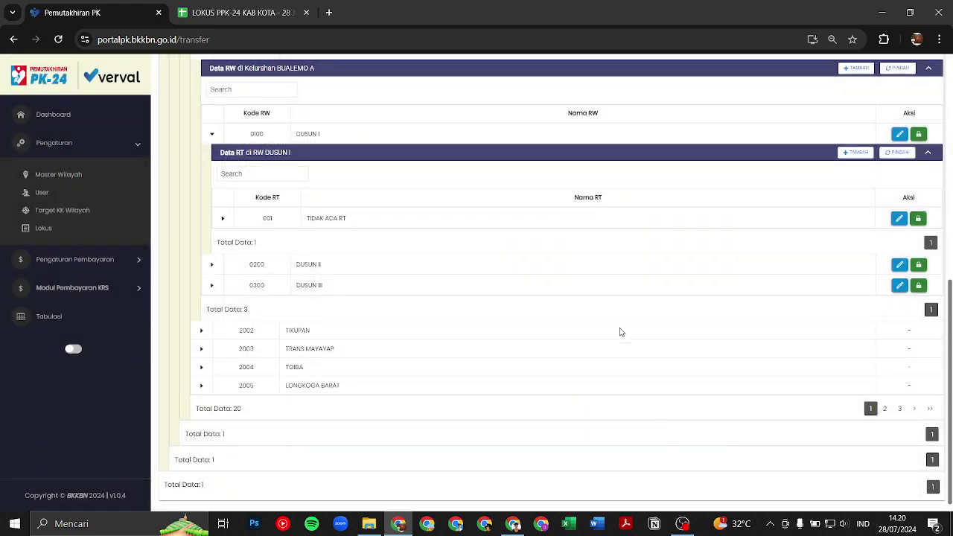
Collapse the RT data under Dusun I in the RW list of kelurahan BUALEMO A.
left_click(223, 221)
left_click(223, 220)
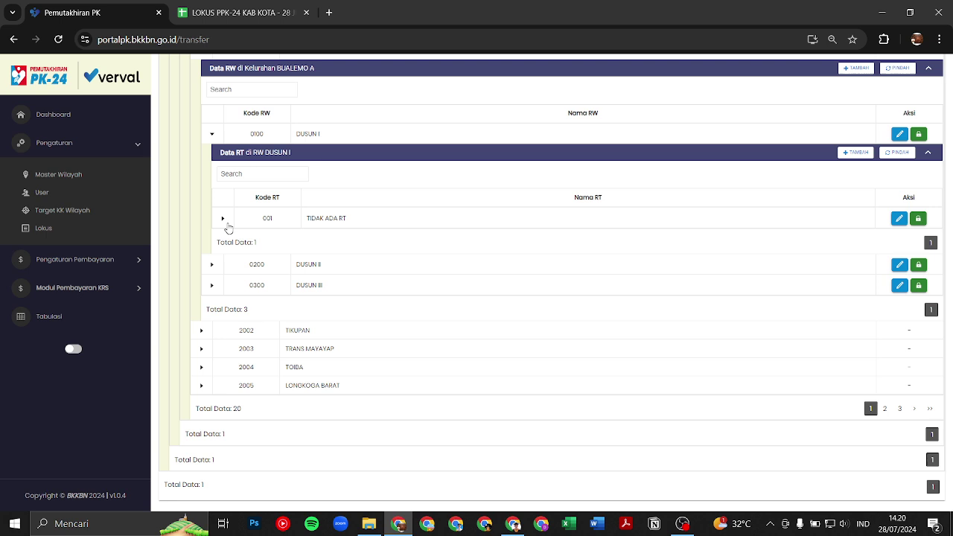
left_click(212, 137)
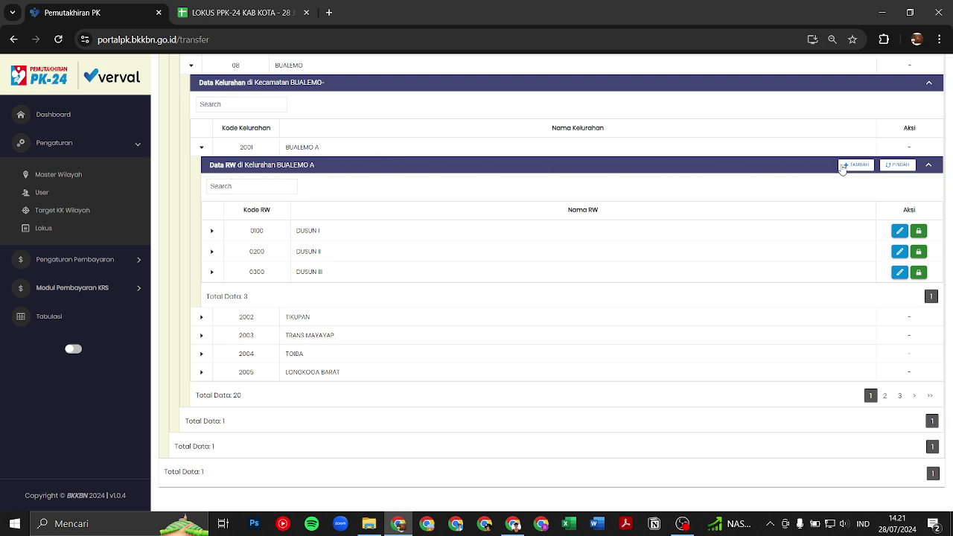
left_click(900, 166)
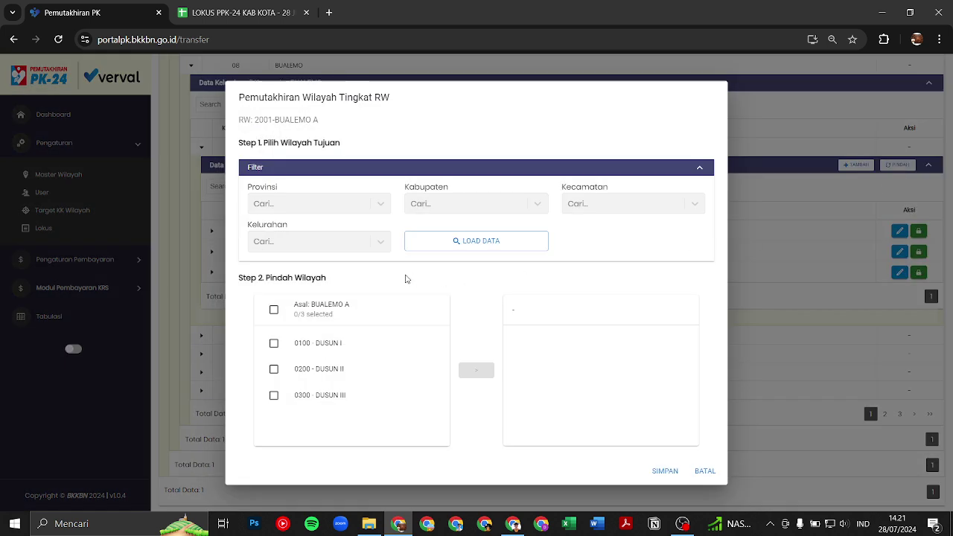
left_click(335, 395)
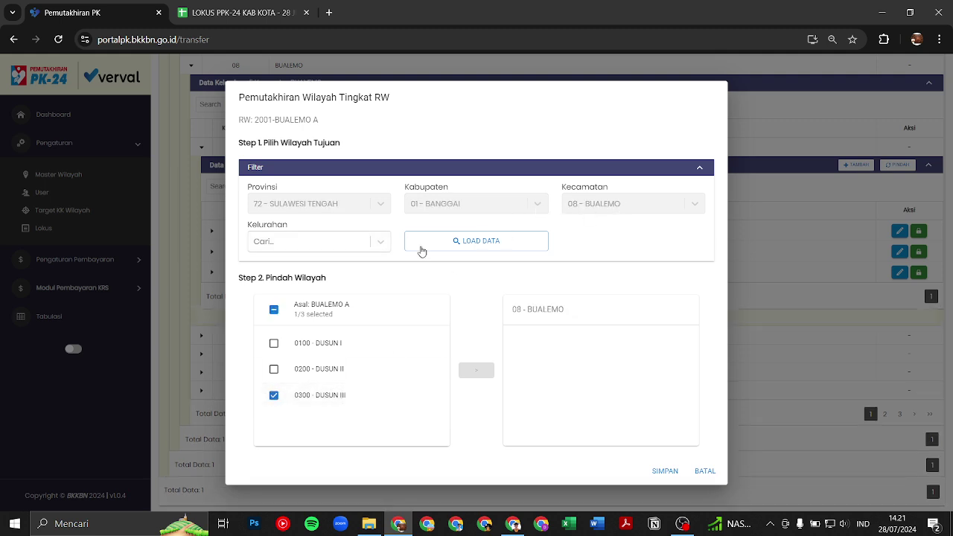
left_click(344, 247)
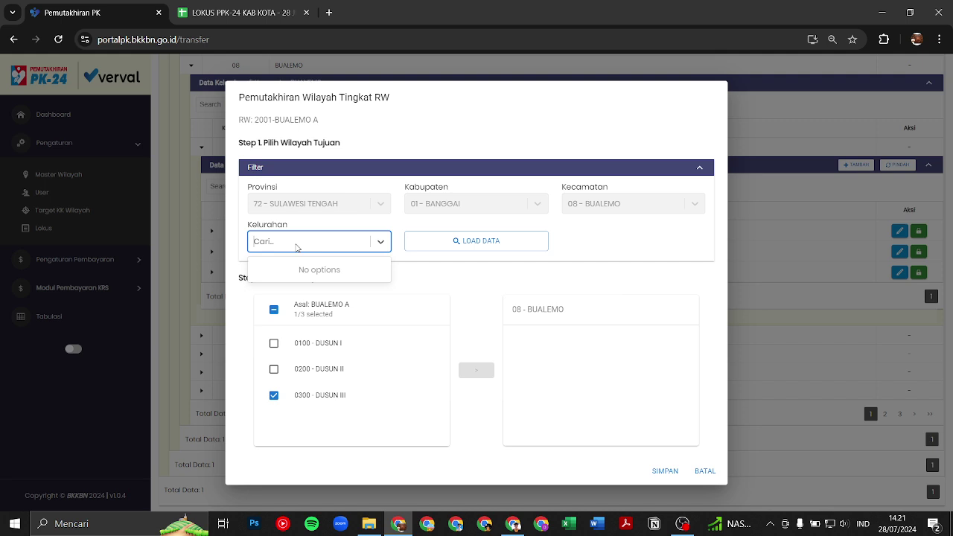
left_click(519, 342)
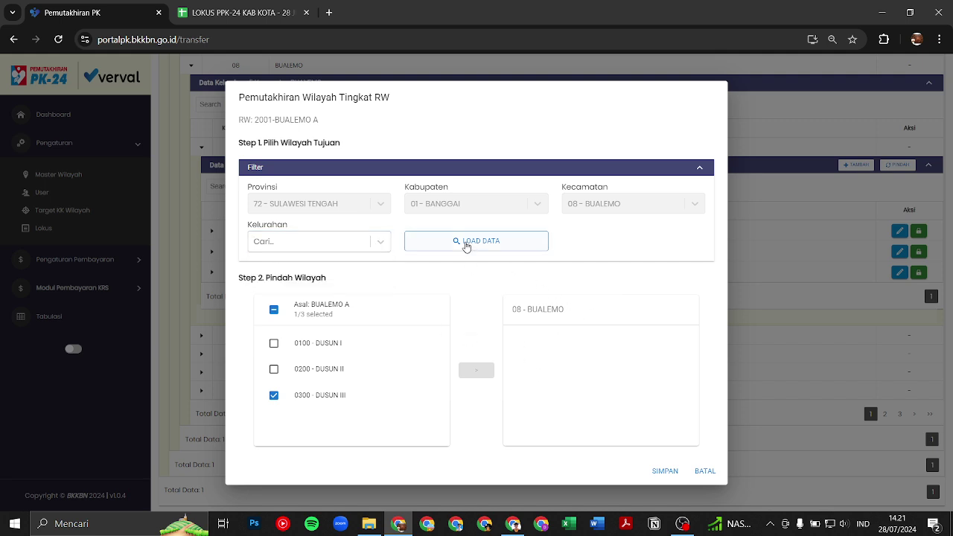
left_click(380, 246)
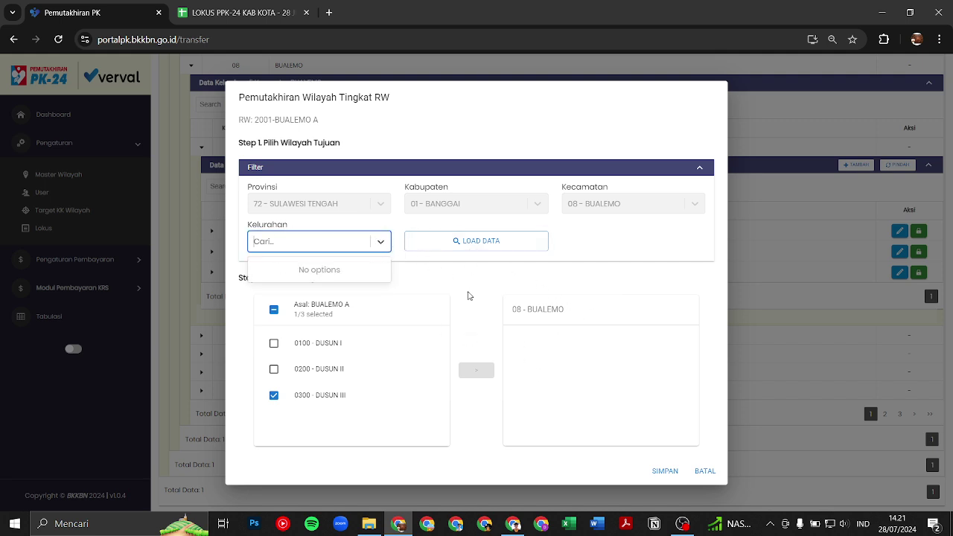
left_click(704, 476)
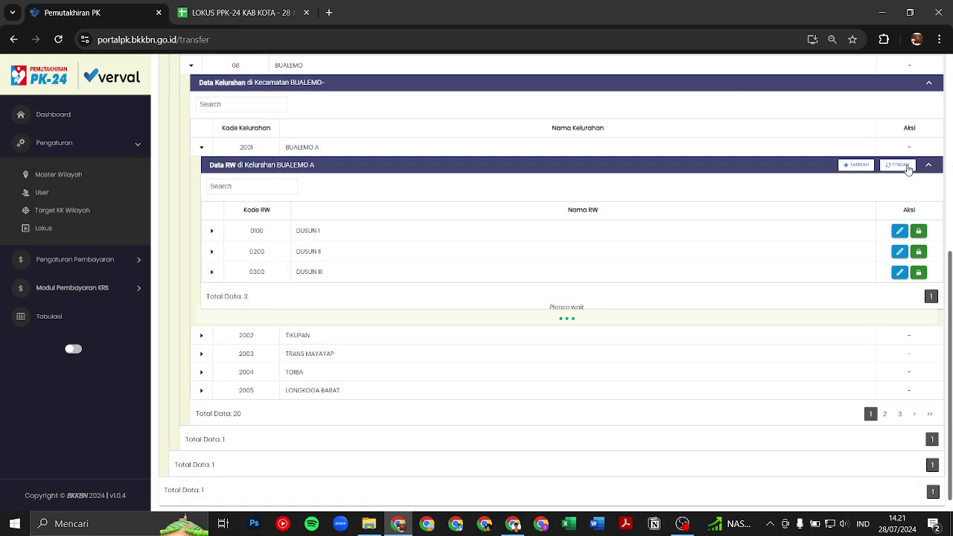
Start an RW-level transfer from BUALEMO A and load the destination kelurahan 2007 - BUALEMO B.
left_click(907, 166)
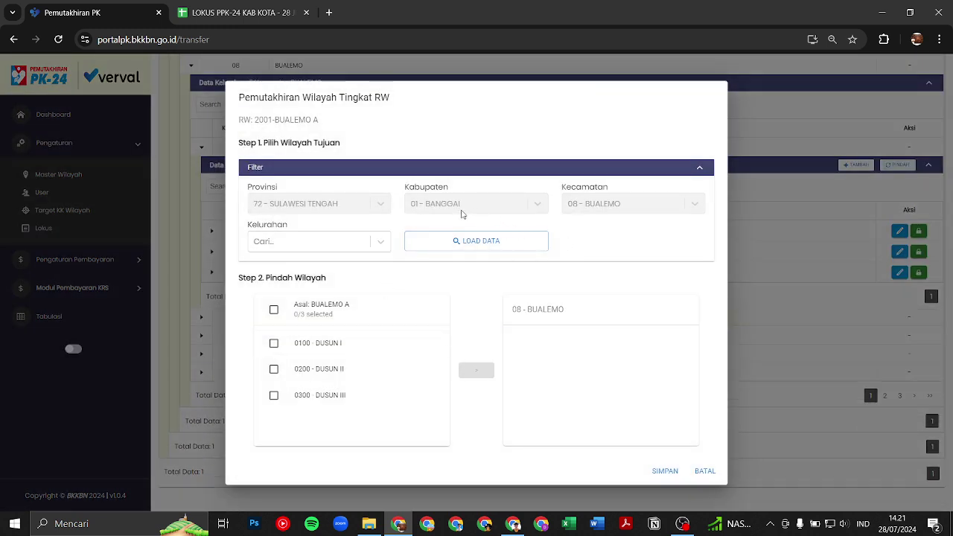
left_click(350, 248)
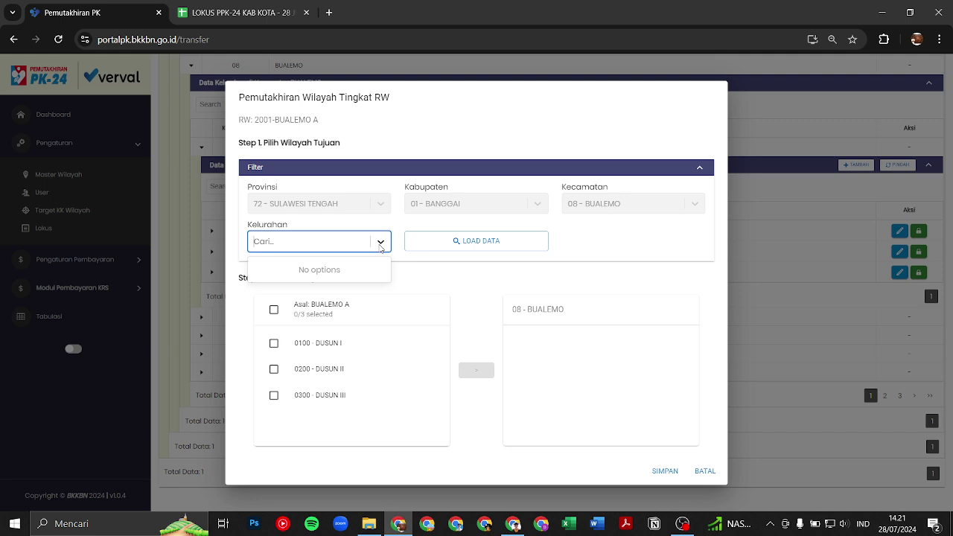
left_click(380, 246)
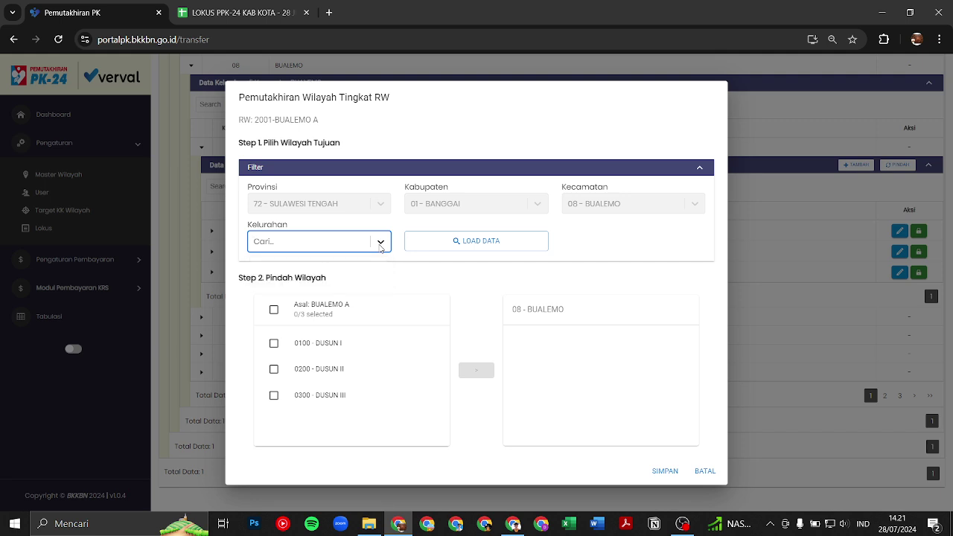
left_click(378, 239)
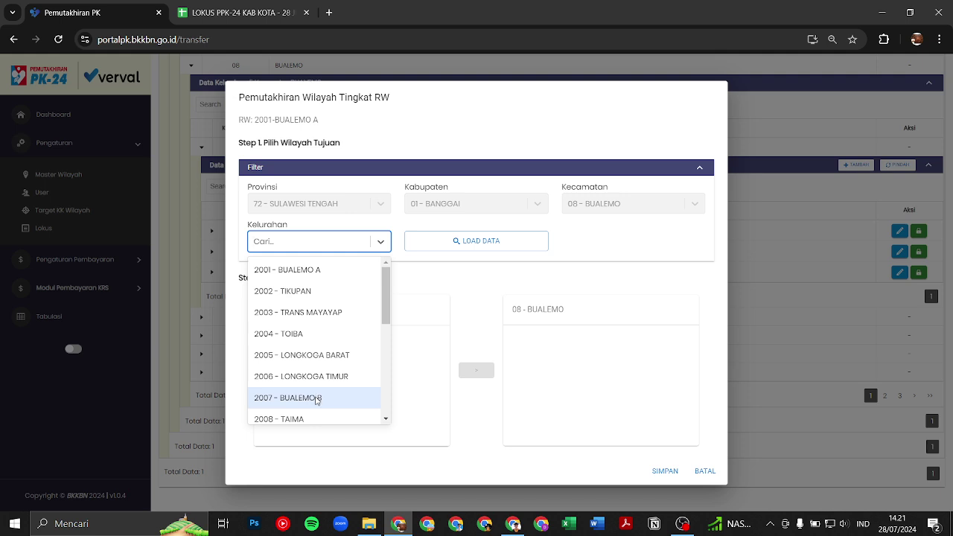
left_click(317, 398)
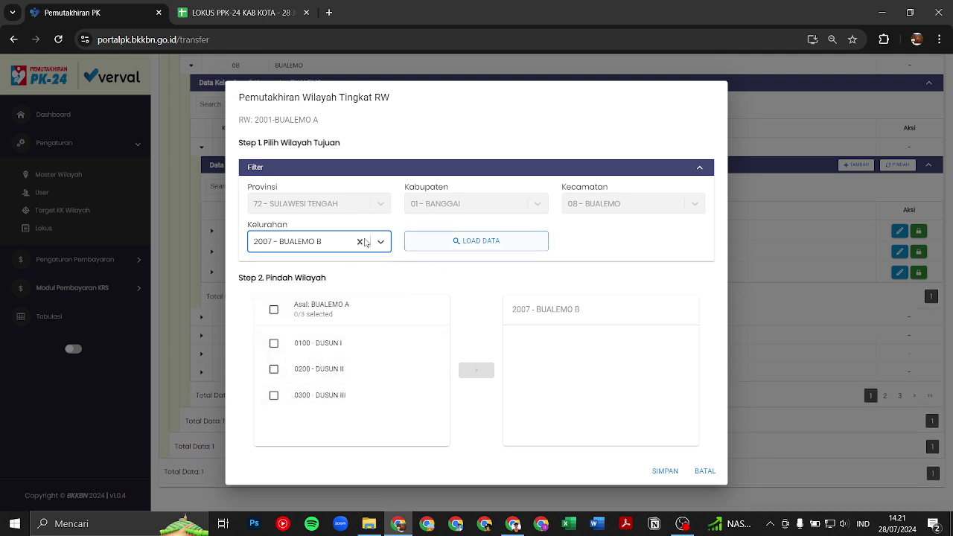
left_click(477, 247)
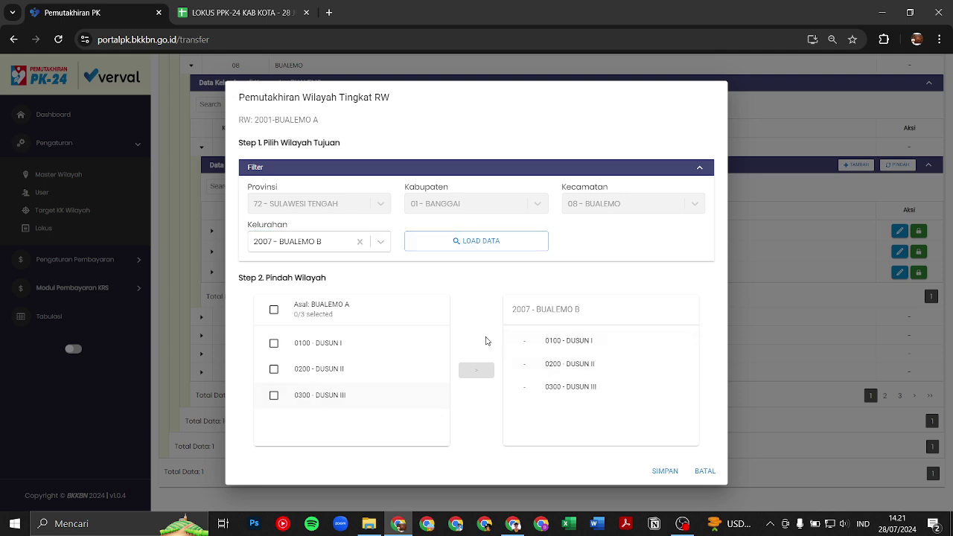
Move RW 0300 - DUSUN III into BUALEMO B's list, bring up the transfer summary, and cancel the transfer.
left_click(294, 398)
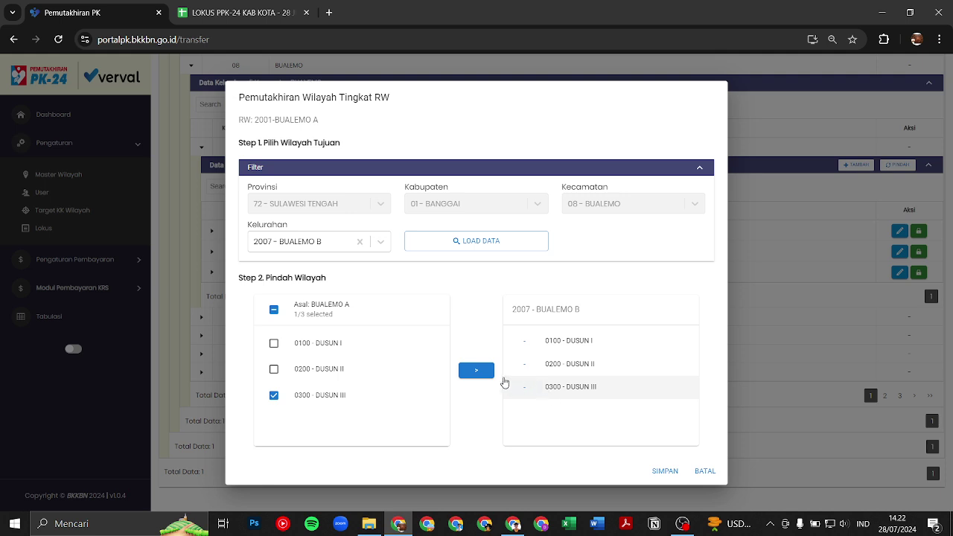
left_click(487, 374)
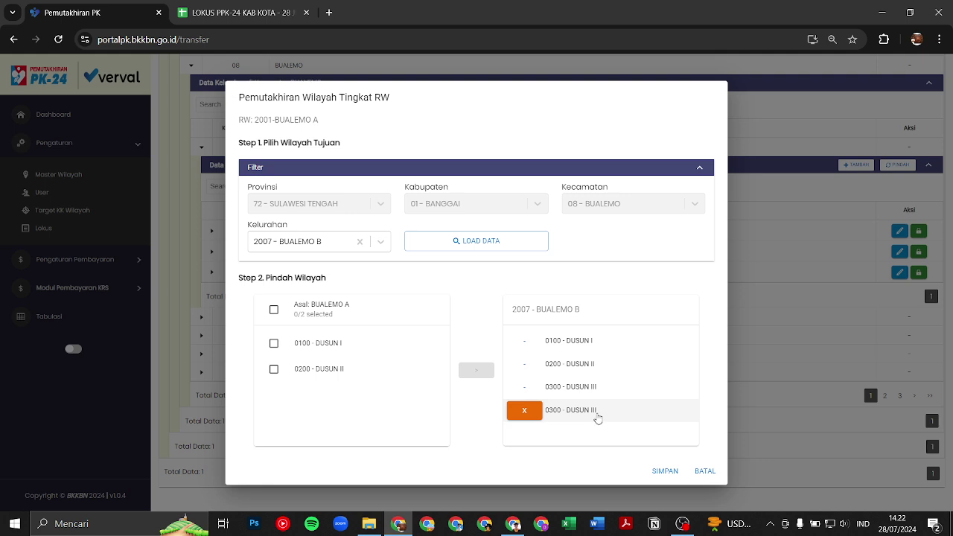
left_click(663, 470)
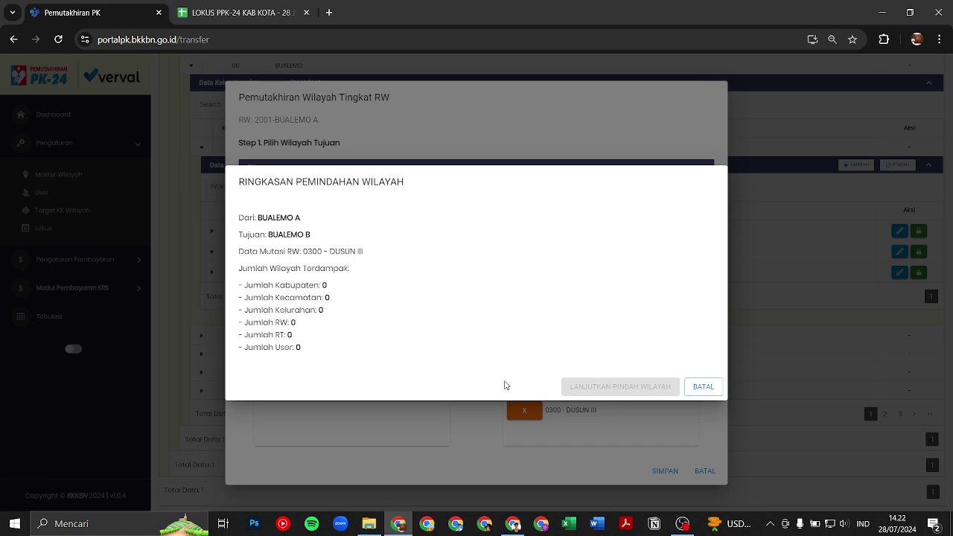
left_click(700, 388)
left_click(705, 472)
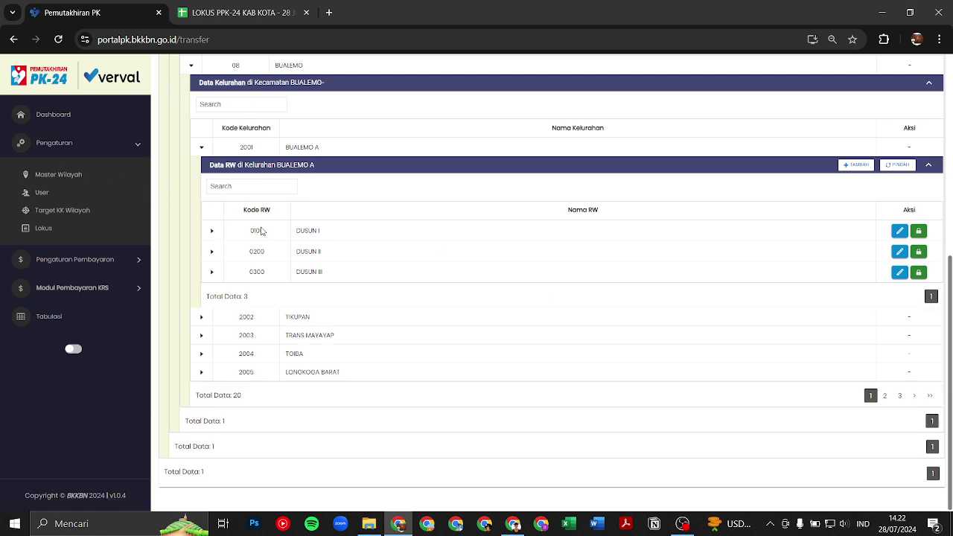
Edit RT 001 under DUSUN I with the name 001, bring up the save confirmation, and cancel the change.
left_click(208, 233)
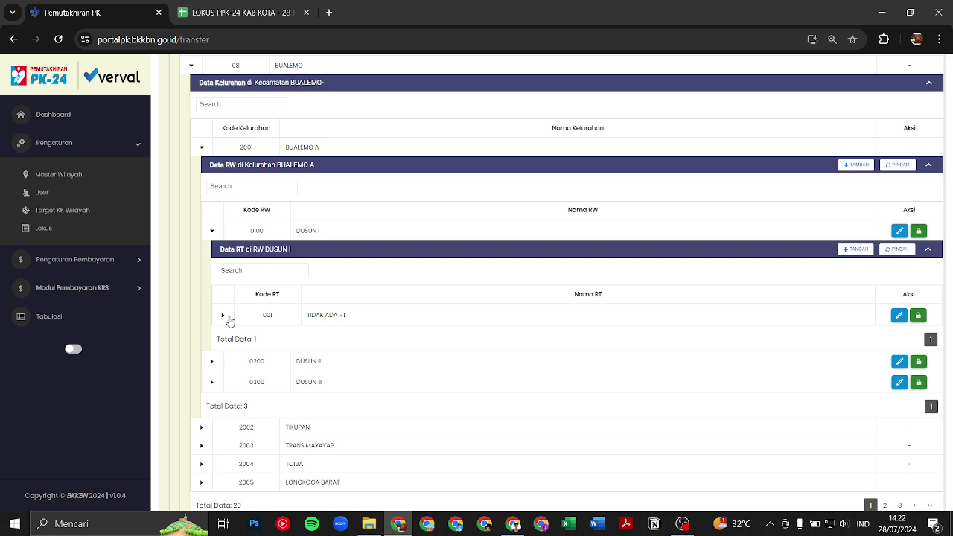
left_click(903, 319)
left_click(899, 319)
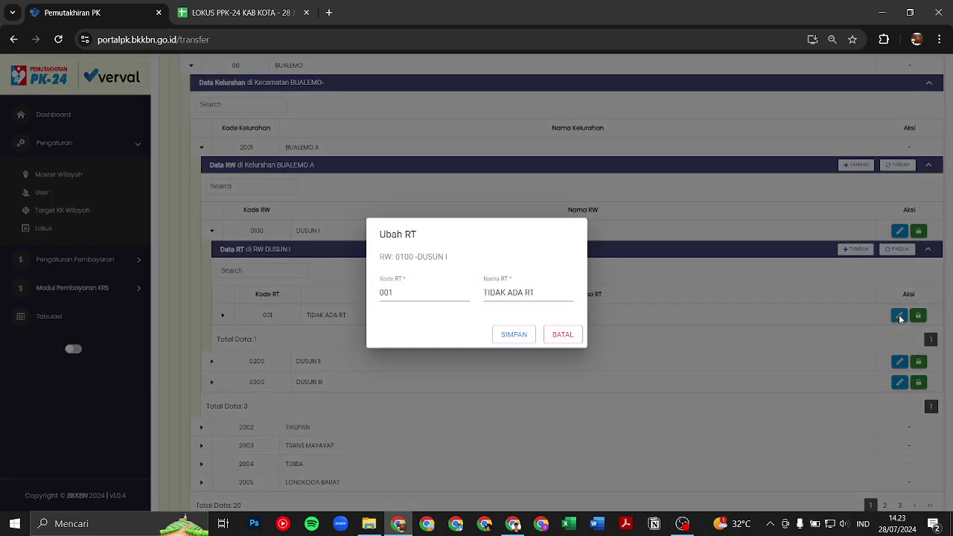
left_click_drag(545, 293, 352, 308)
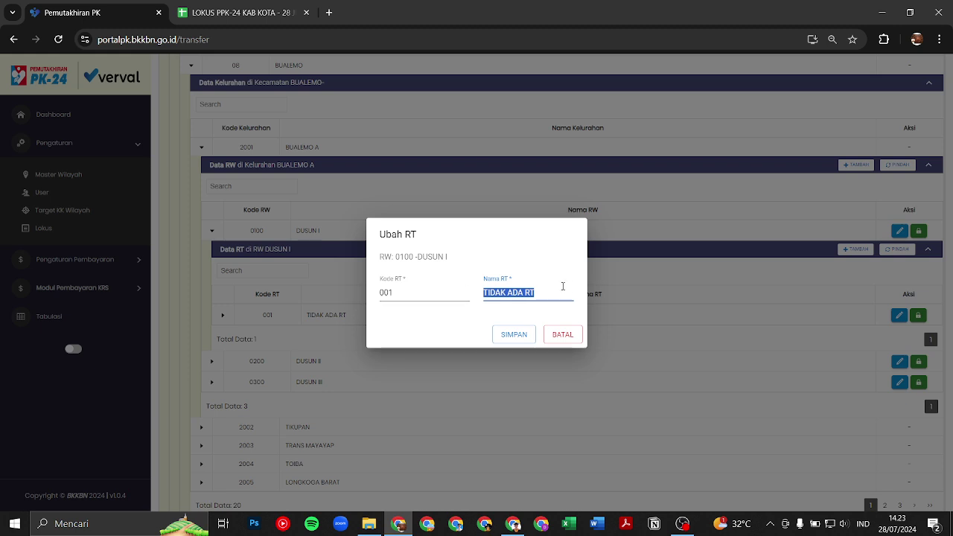
type("001")
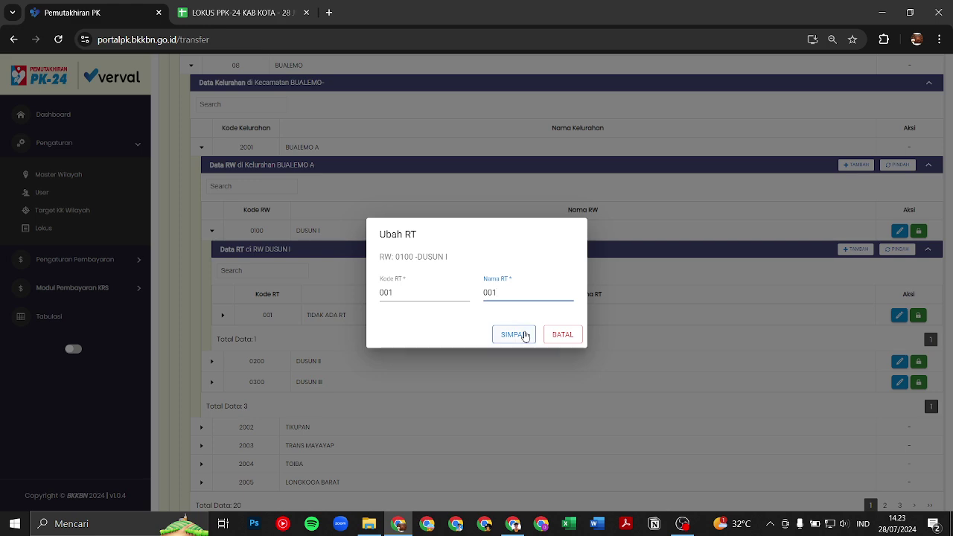
left_click(525, 335)
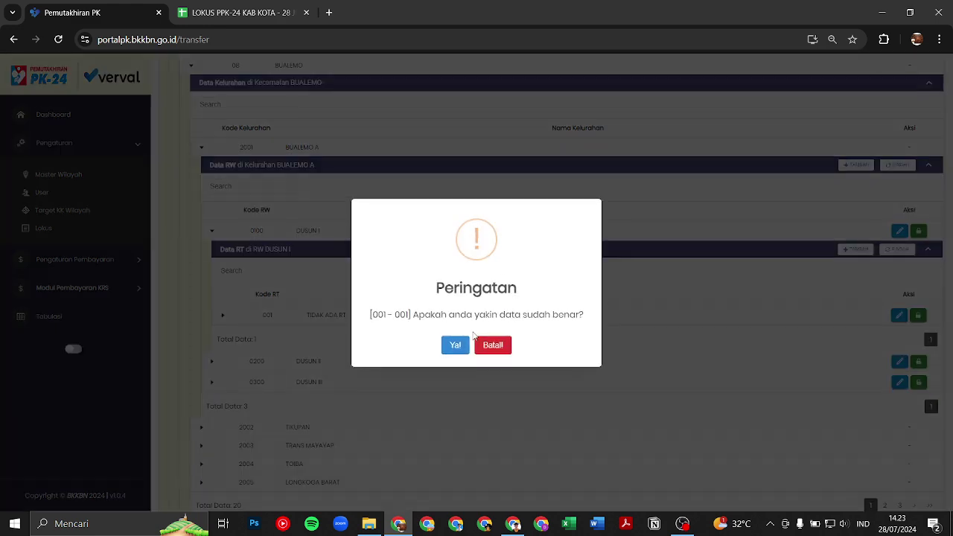
left_click(494, 347)
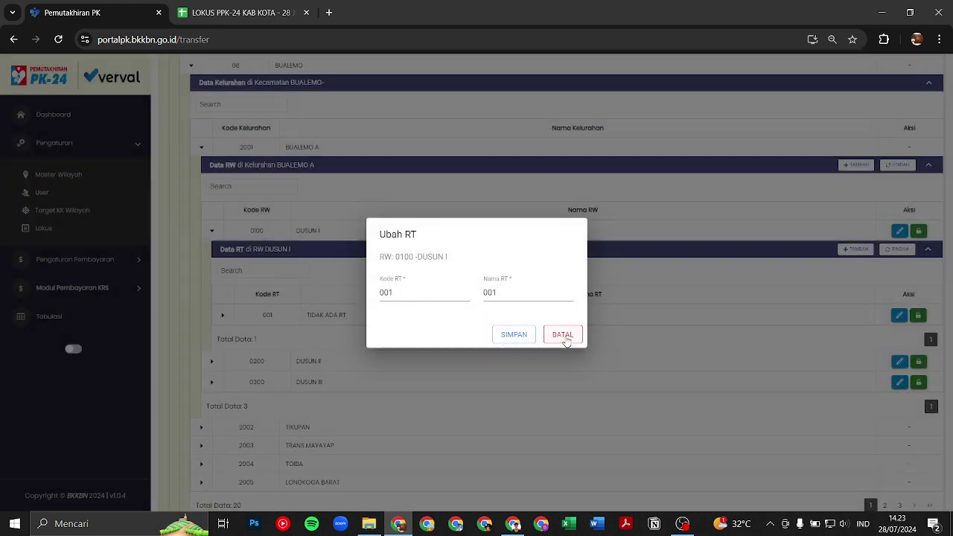
left_click(563, 339)
left_click(212, 231)
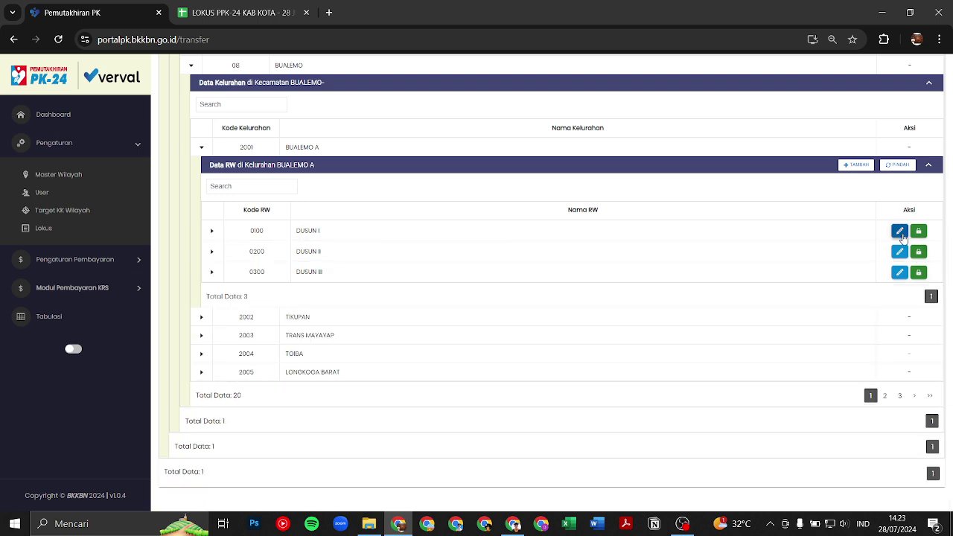
Edit RW 0100 of kelurahan BUALEMO A with the name RW I, bring up the save confirmation, and cancel the change.
left_click(899, 231)
triple_click(502, 292)
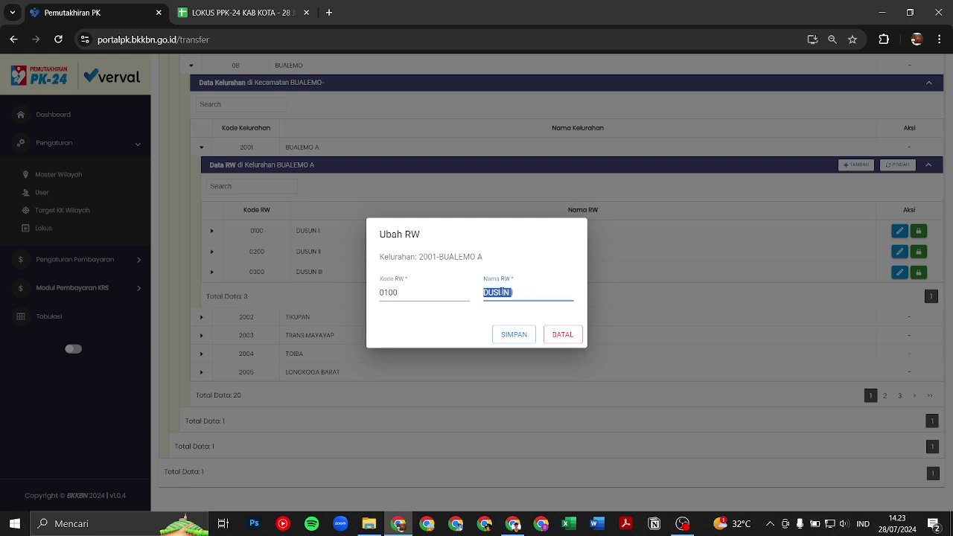
type("RW I")
left_click(496, 334)
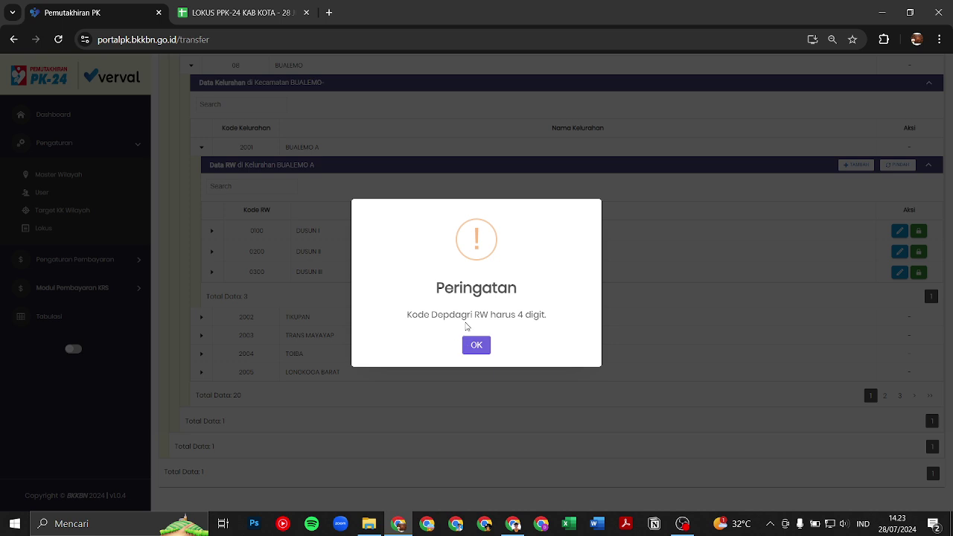
left_click(478, 345)
left_click(408, 293)
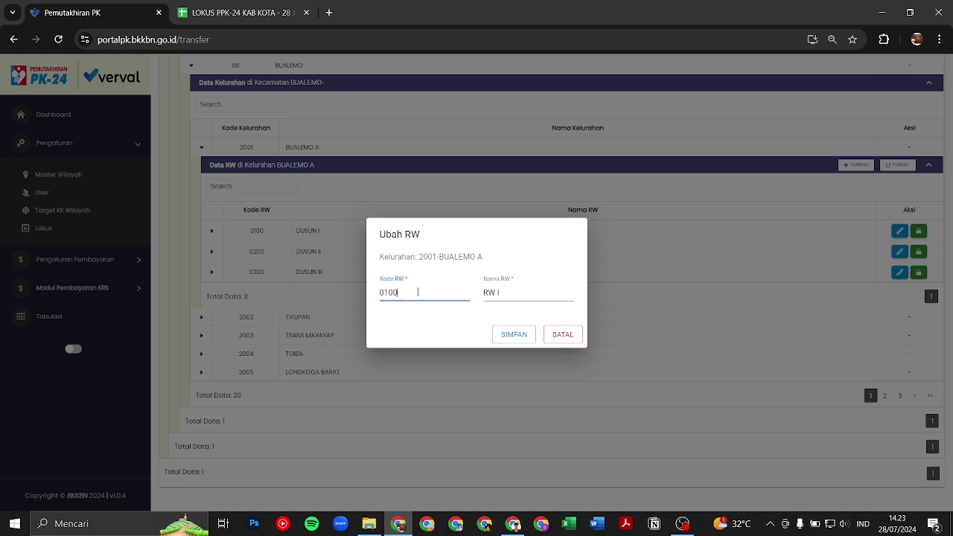
left_click(527, 335)
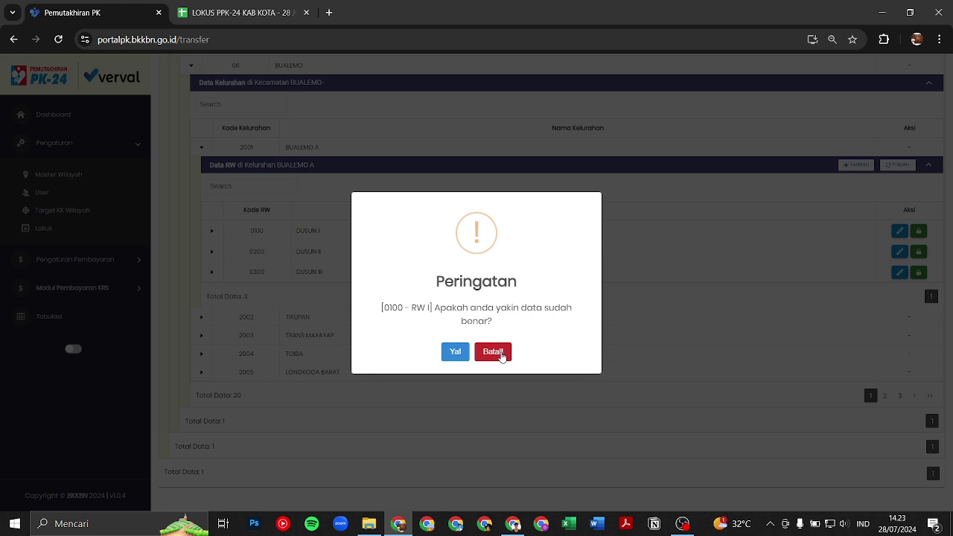
left_click(502, 357)
left_click(556, 339)
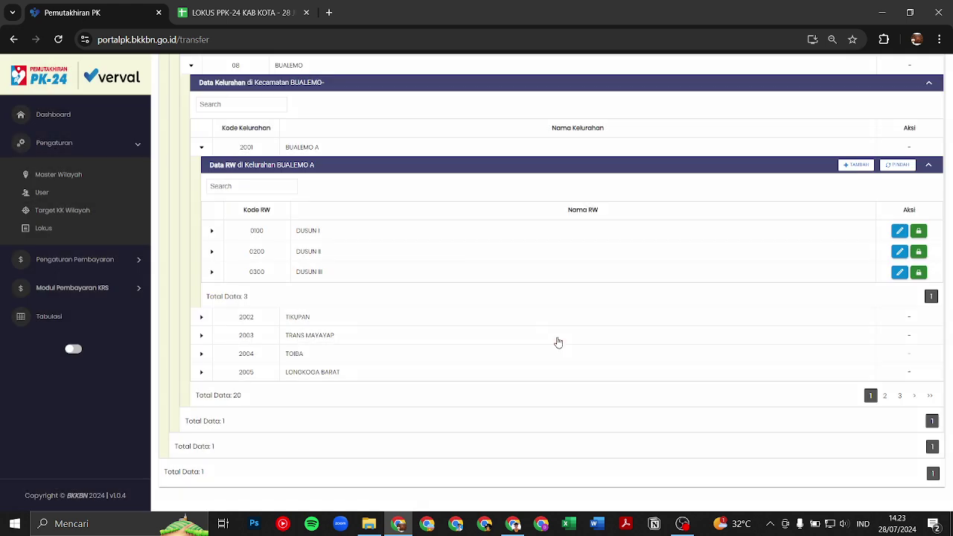